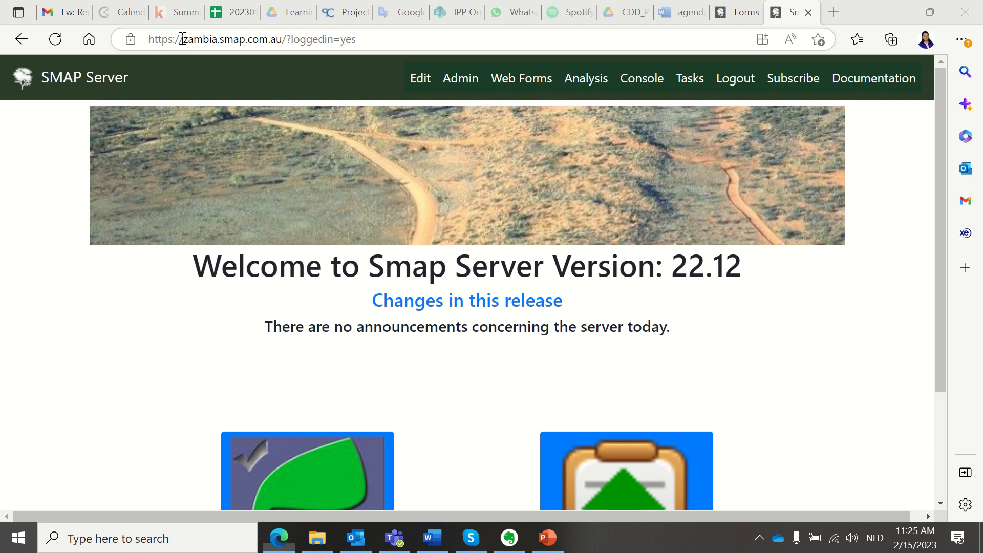
Step: Open the Admin module of the Zambia SMAP server
drag(183, 39, 283, 40)
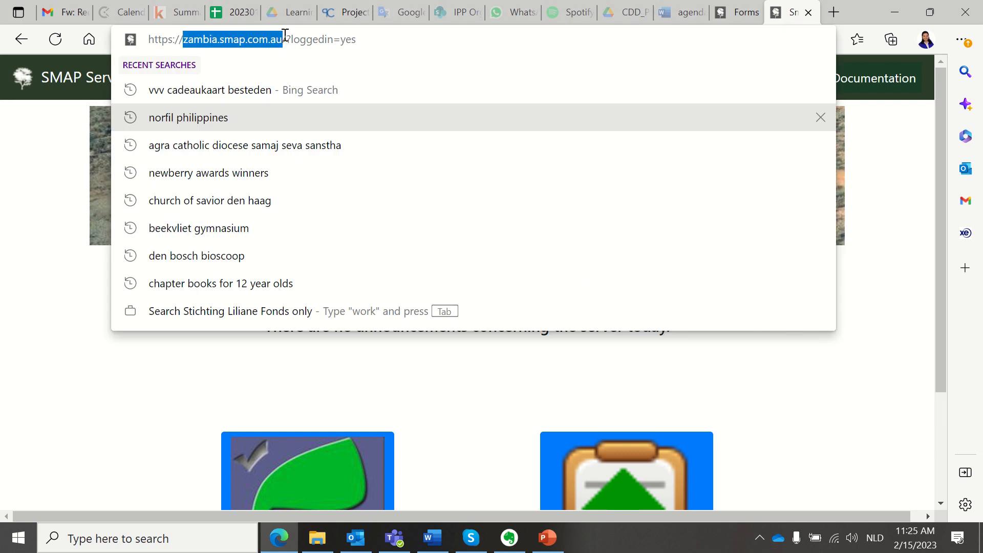
click(900, 231)
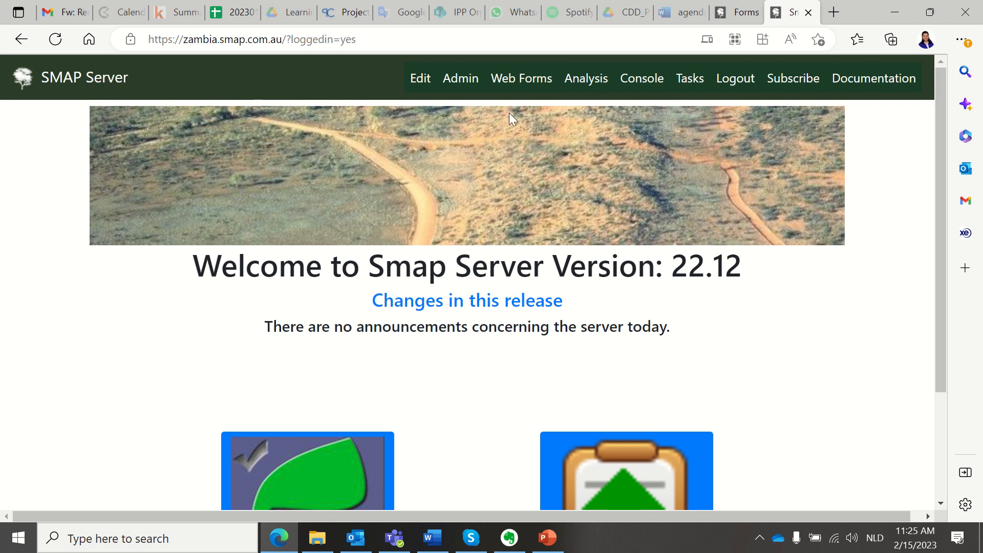
click(470, 84)
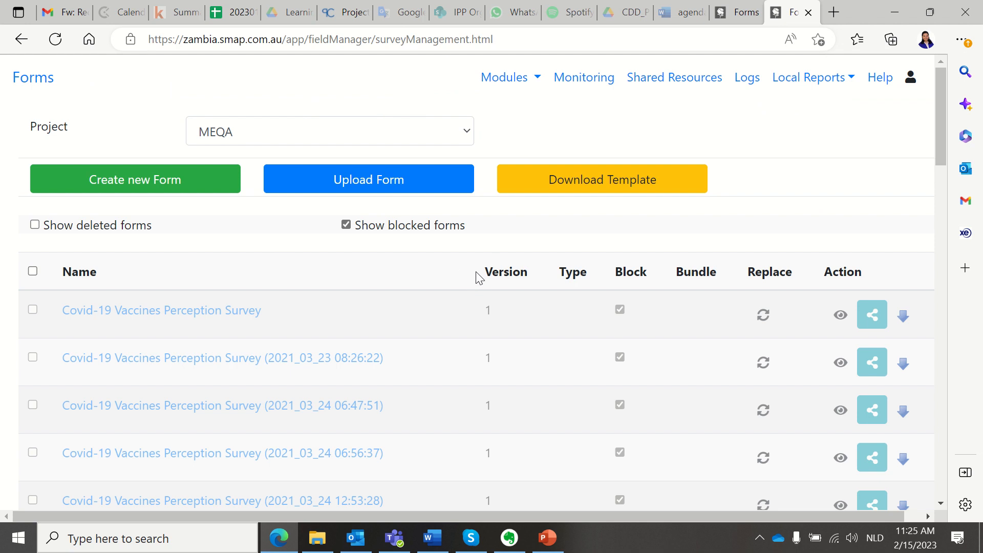
Step: Look through the MEQA project's forms and open the Shared Resources page
scroll(450, 248, down, 20)
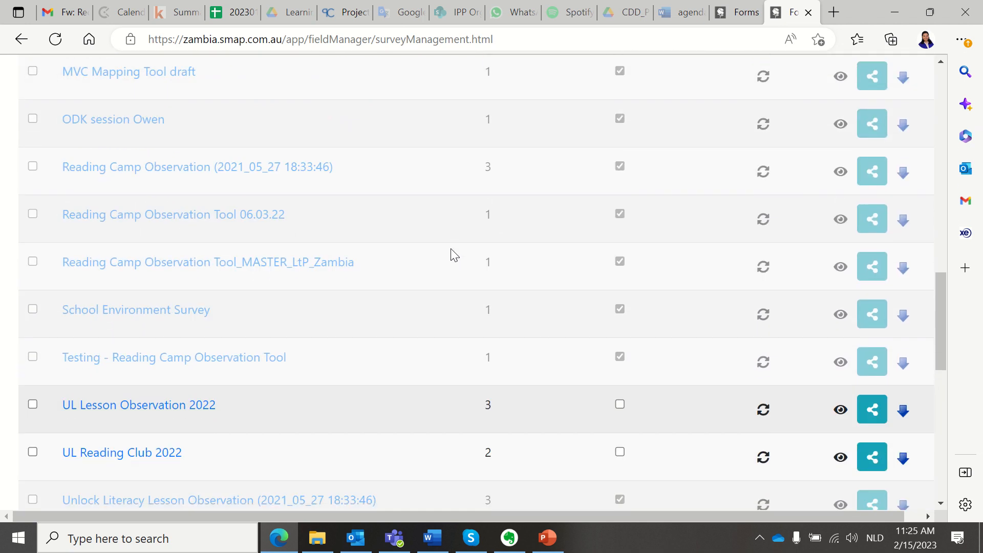
scroll(451, 250, down, 5)
scroll(450, 249, up, 15)
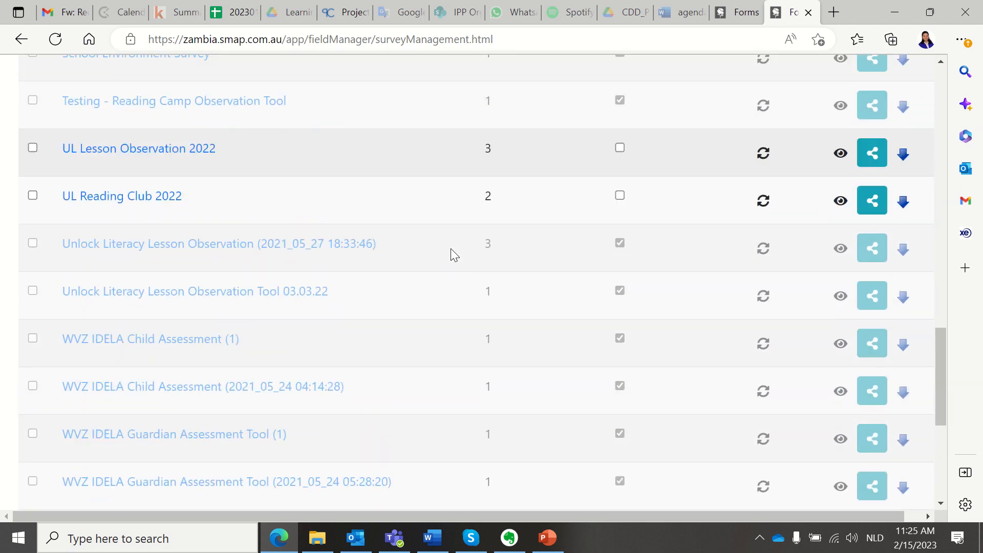
scroll(451, 248, up, 15)
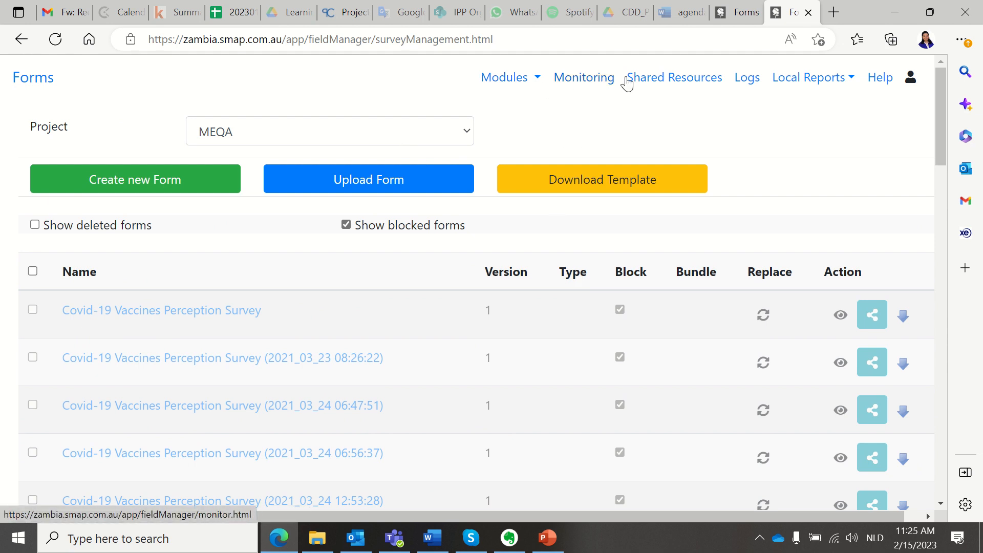
click(696, 80)
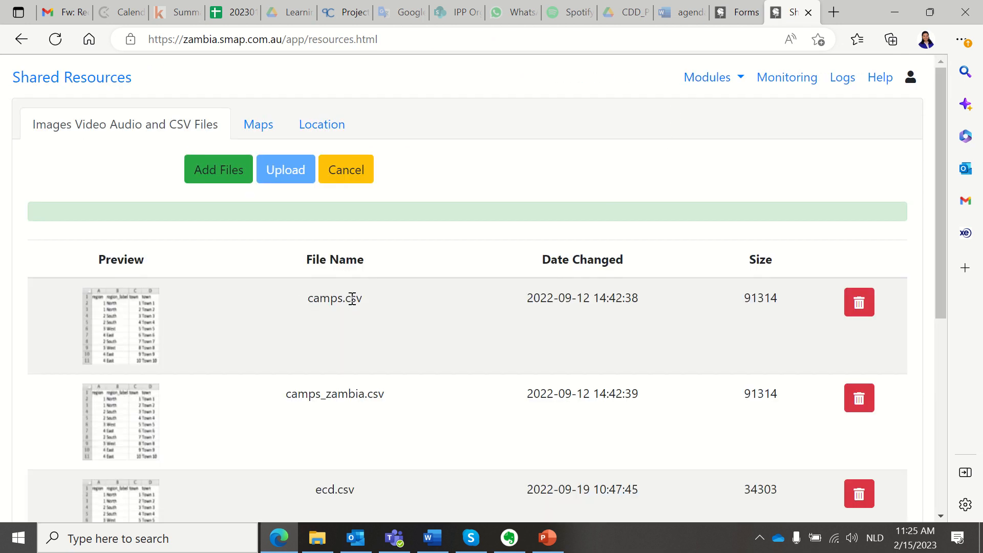
Step: Examine the shared CSV files, comparing the names camps.csv and camps_zambia.csv
scroll(346, 299, down, 4)
scroll(353, 285, down, 3)
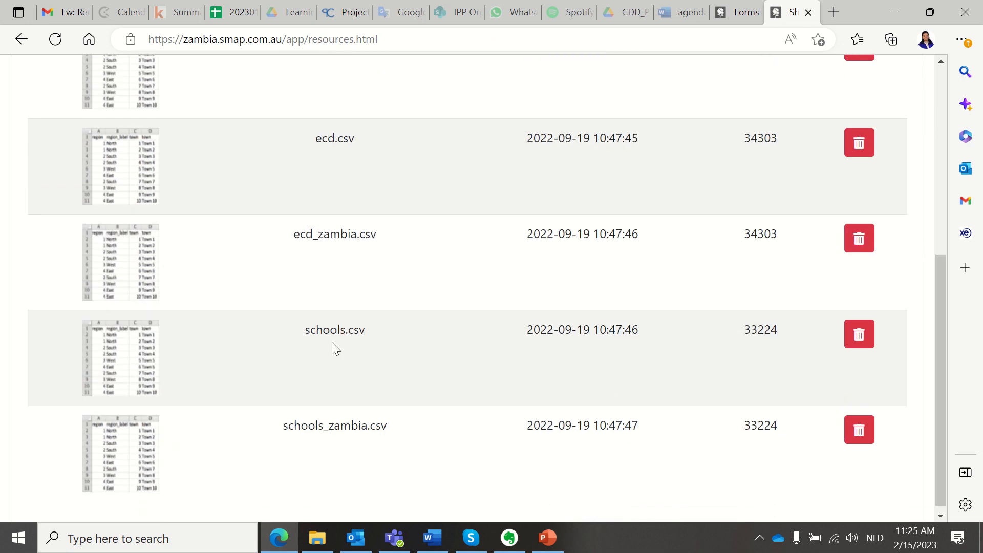
scroll(332, 343, up, 5)
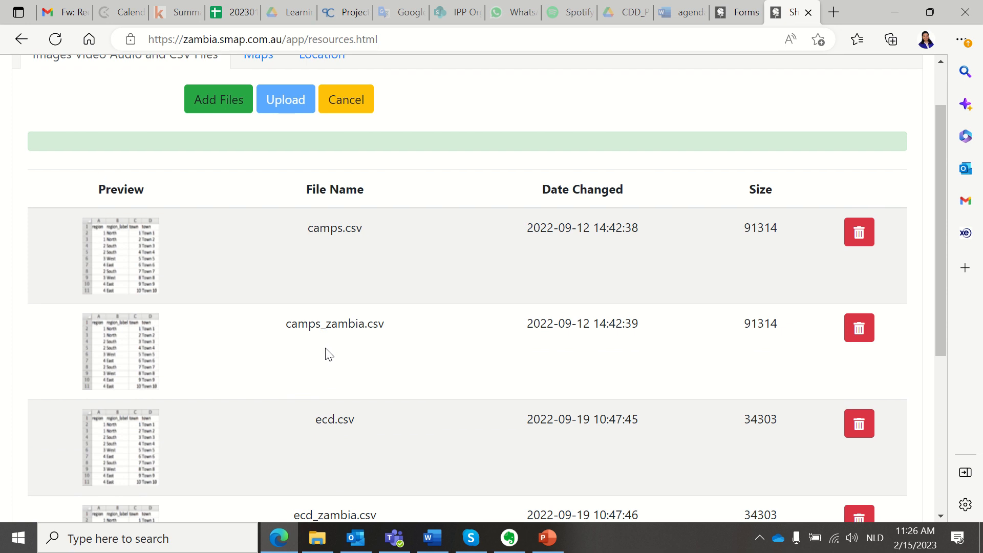
scroll(471, 255, up, 2)
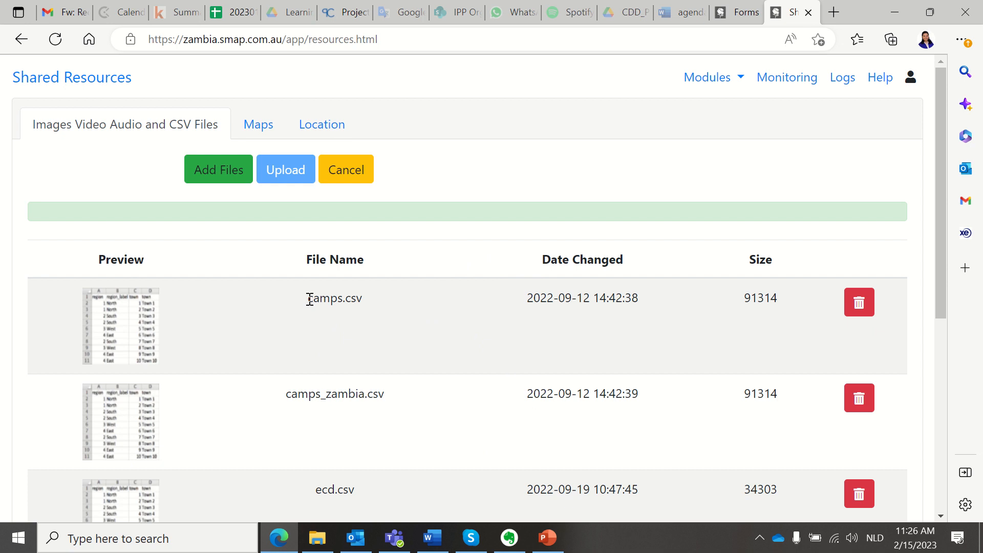
drag(307, 299, 372, 299)
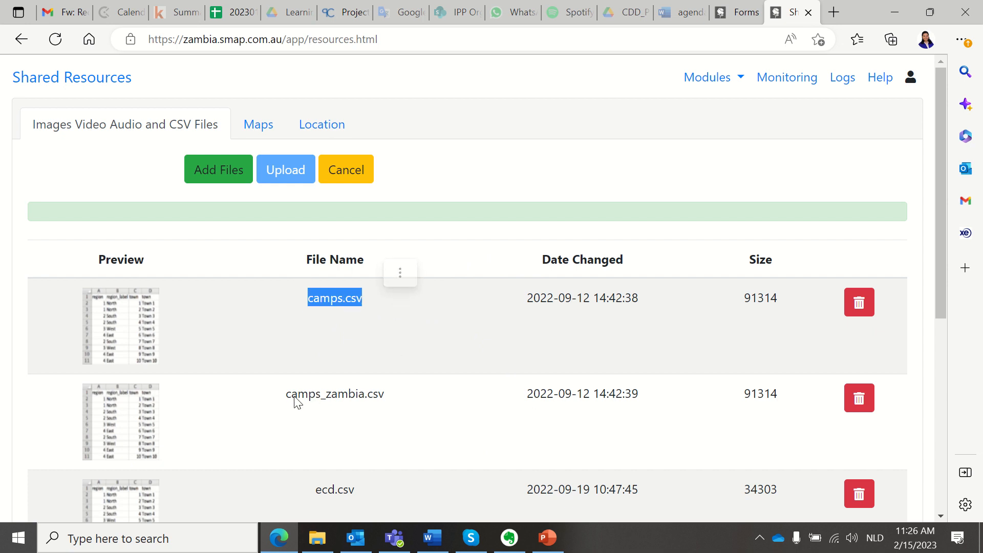
drag(286, 396, 370, 393)
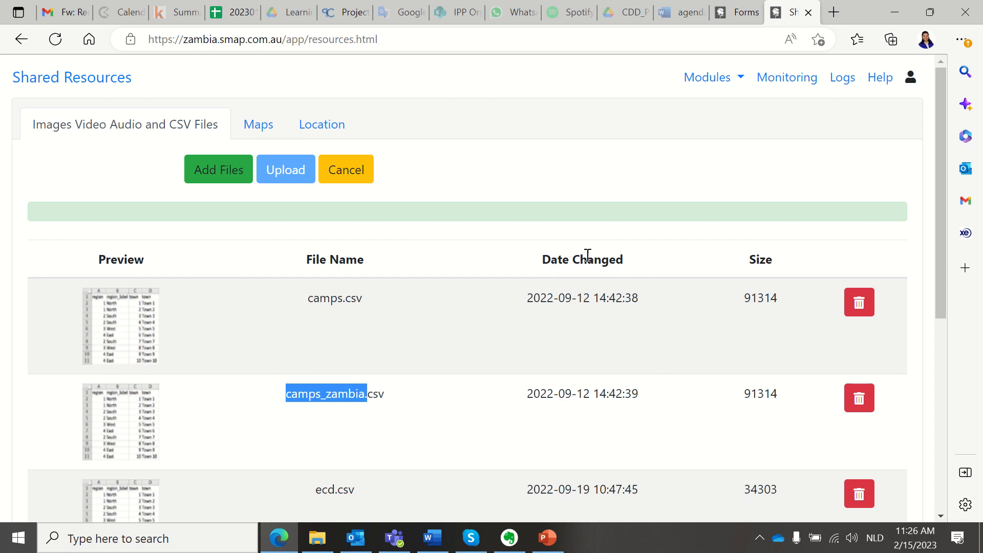
scroll(630, 395, down, 1)
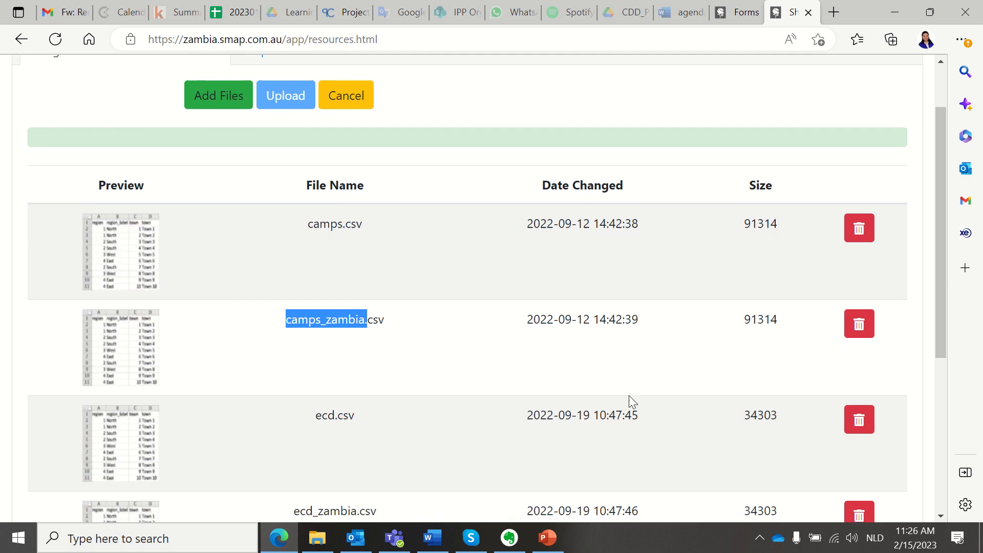
scroll(597, 321, down, 2)
scroll(580, 305, up, 3)
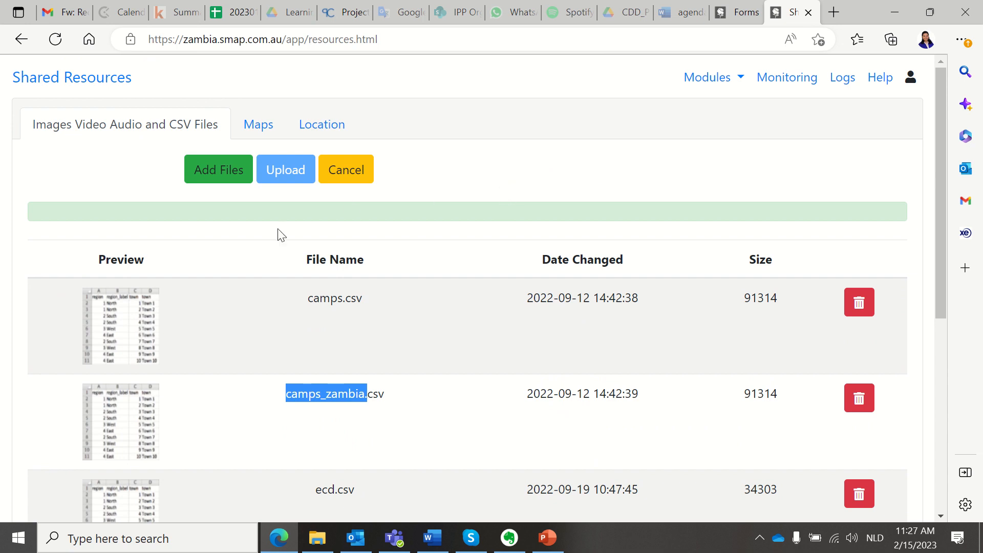
Step: Download camps.csv from the shared resources and open the downloaded file in Excel
click(130, 315)
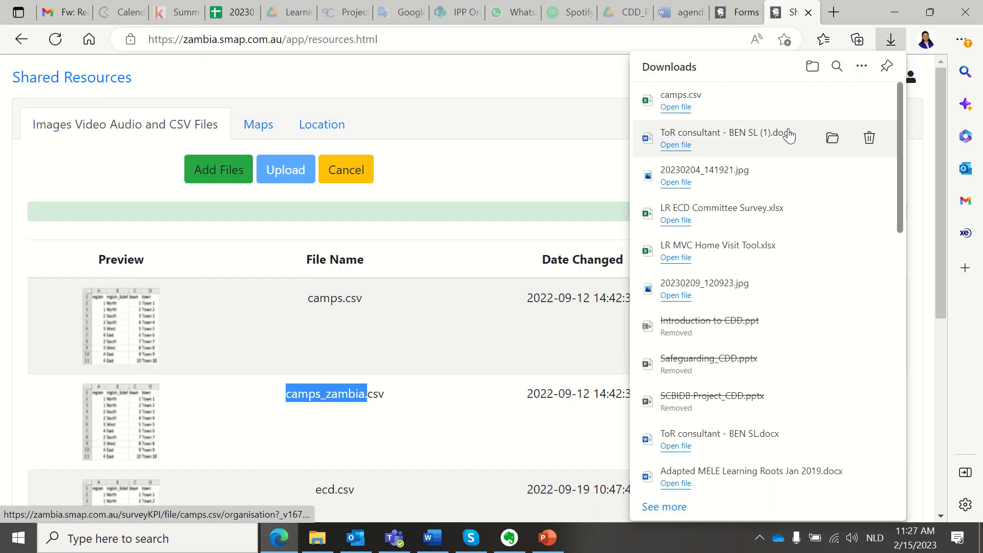
click(675, 107)
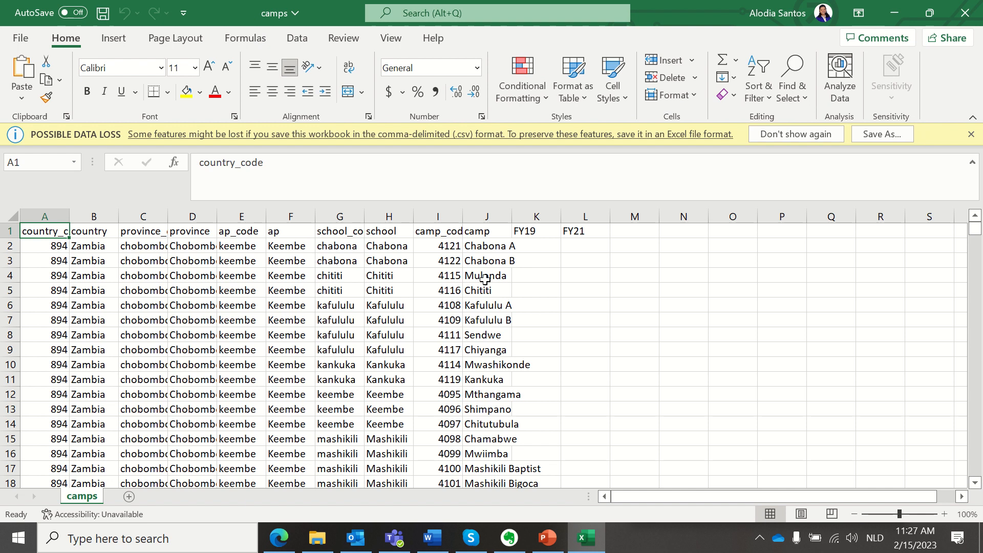
Step: Examine the camps sheet's header columns from country_code to camp and the data rows beneath them
drag(45, 216, 593, 219)
drag(481, 216, 36, 215)
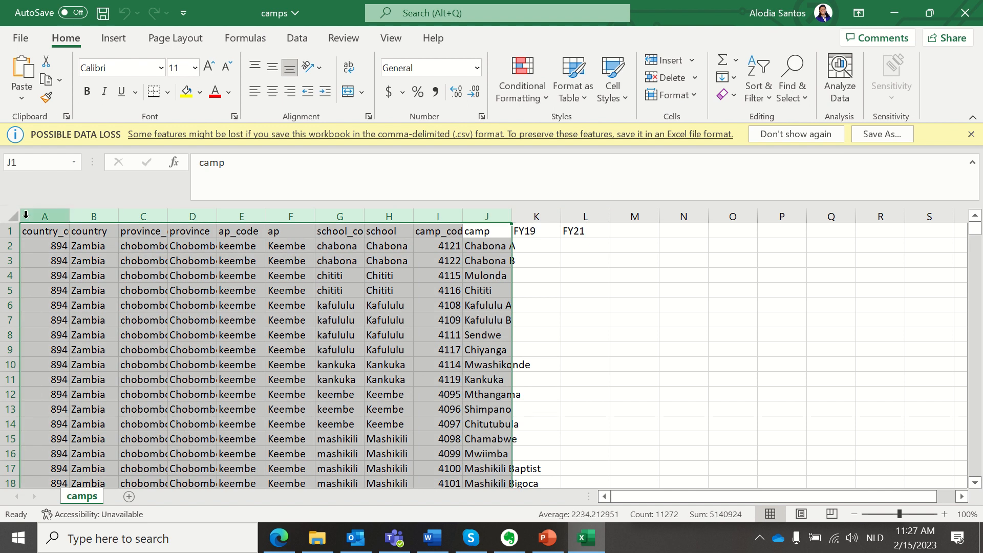
click(748, 321)
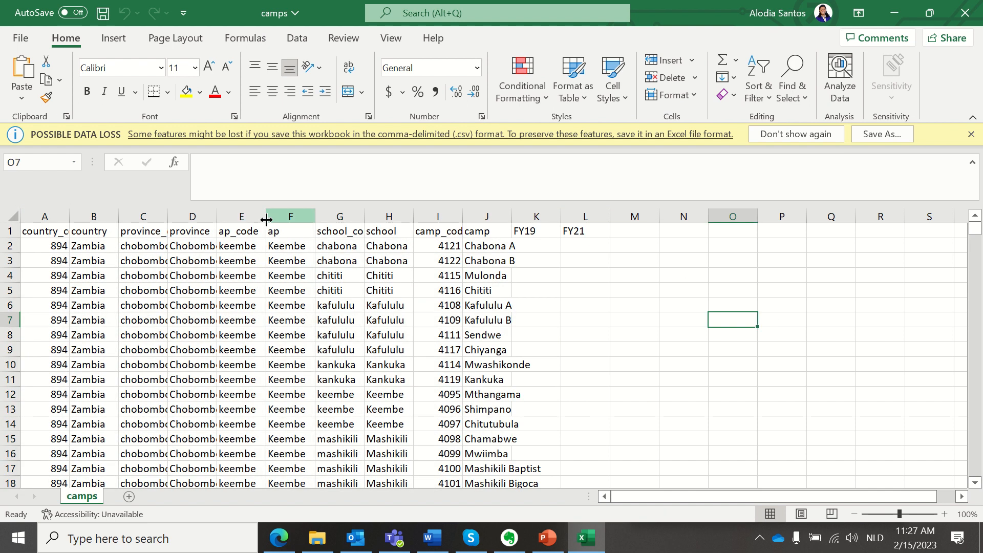
click(61, 231)
drag(61, 232, 509, 236)
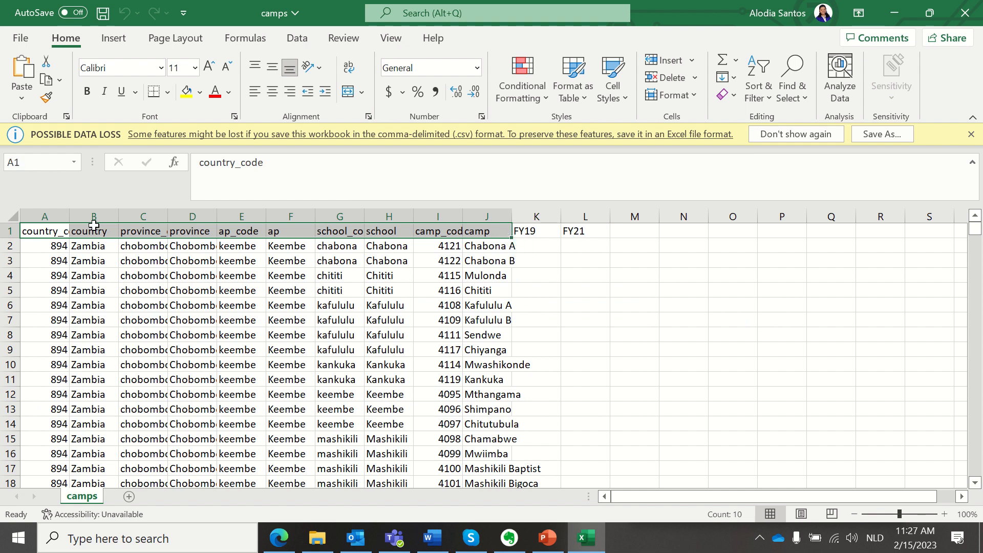
scroll(94, 226, down, 1)
scroll(182, 322, down, 9)
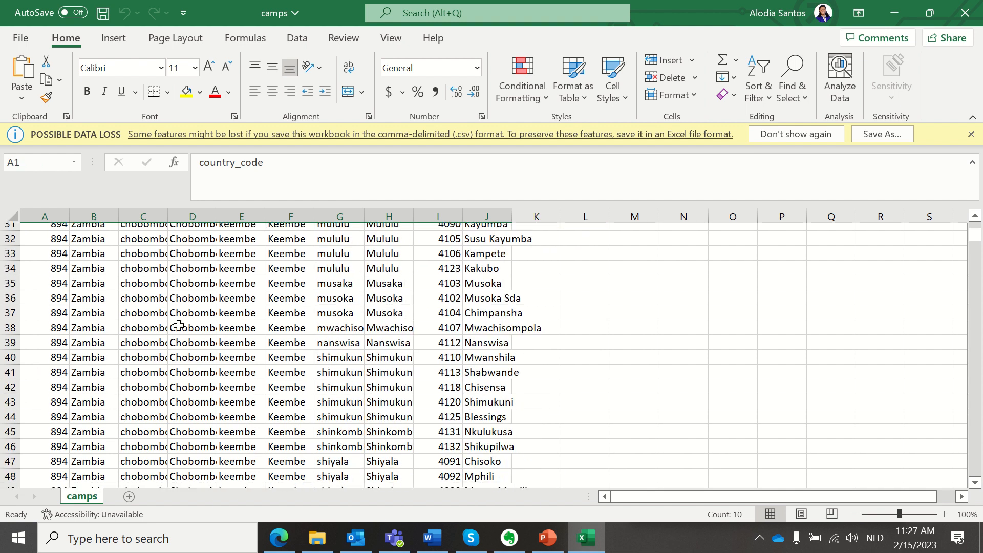
scroll(178, 326, down, 12)
scroll(178, 326, down, 13)
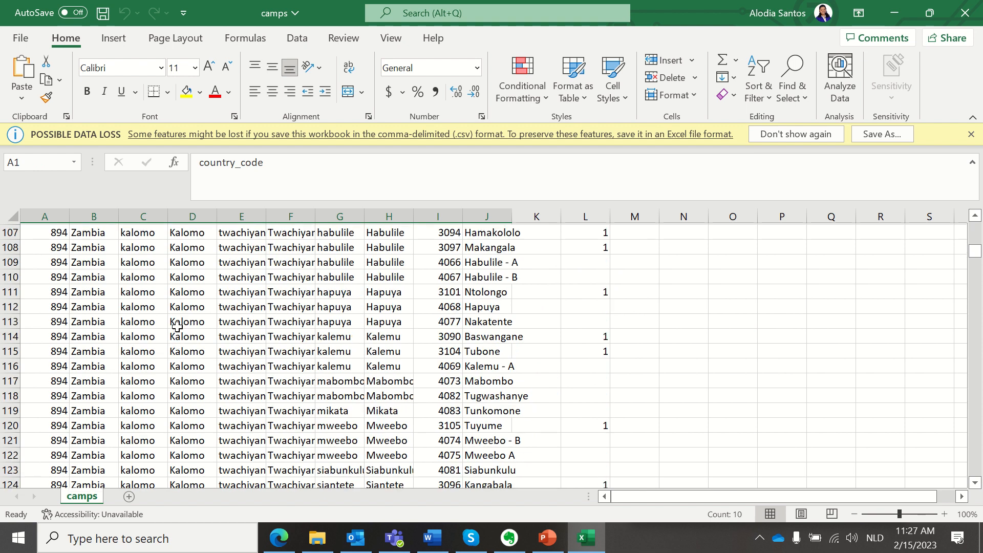
scroll(177, 326, down, 6)
drag(975, 251, 975, 227)
Step: Save the file as camps in CSV (Comma delimited) format in Downloads, replacing the existing file
click(22, 37)
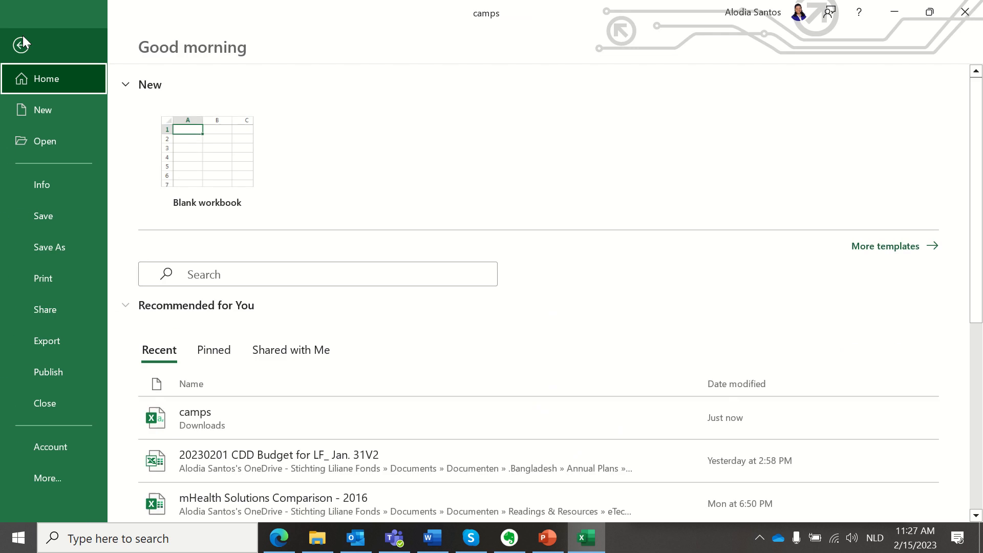
click(38, 236)
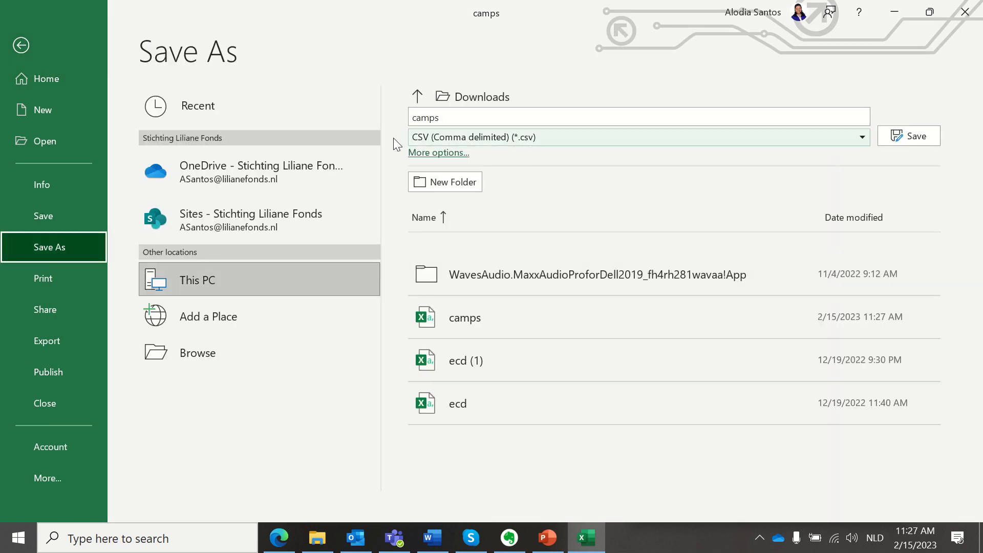
click(929, 140)
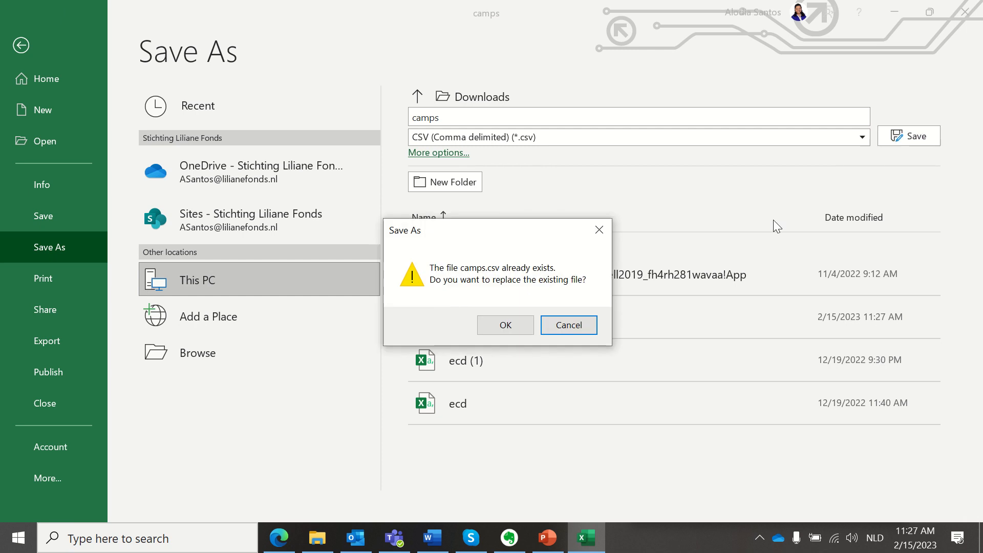
click(506, 327)
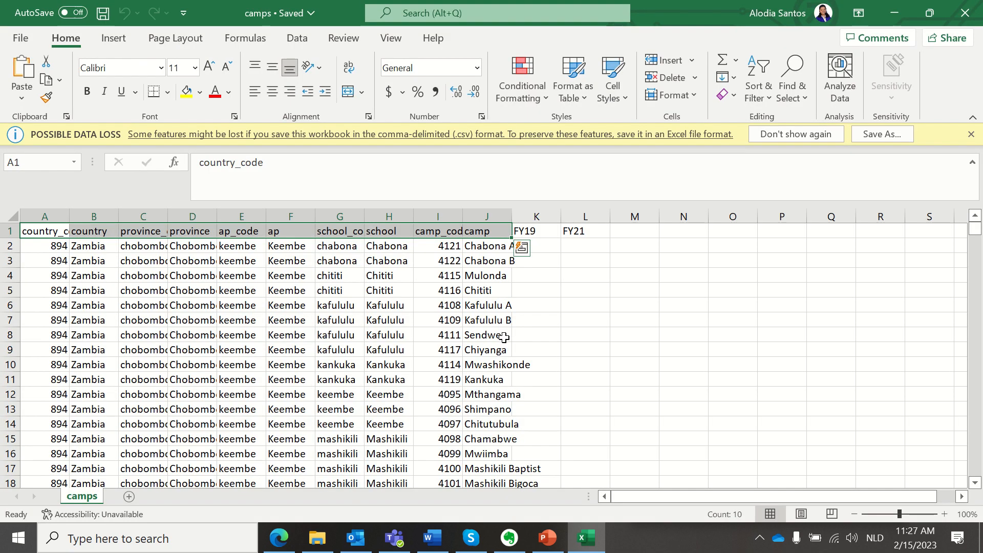
Step: Insert a blank row directly below the header row of the camps sheet
scroll(108, 322, down, 14)
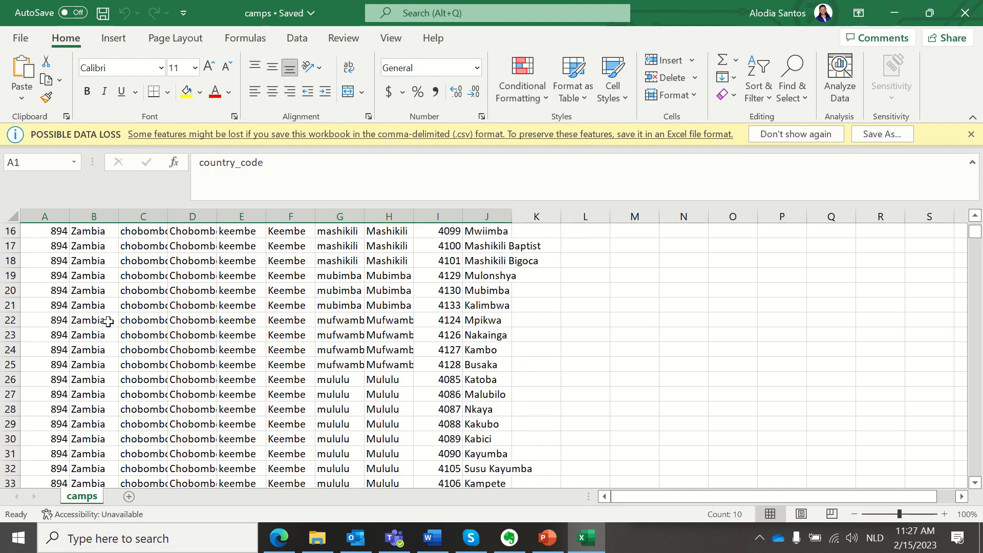
drag(976, 246, 979, 207)
click(10, 247)
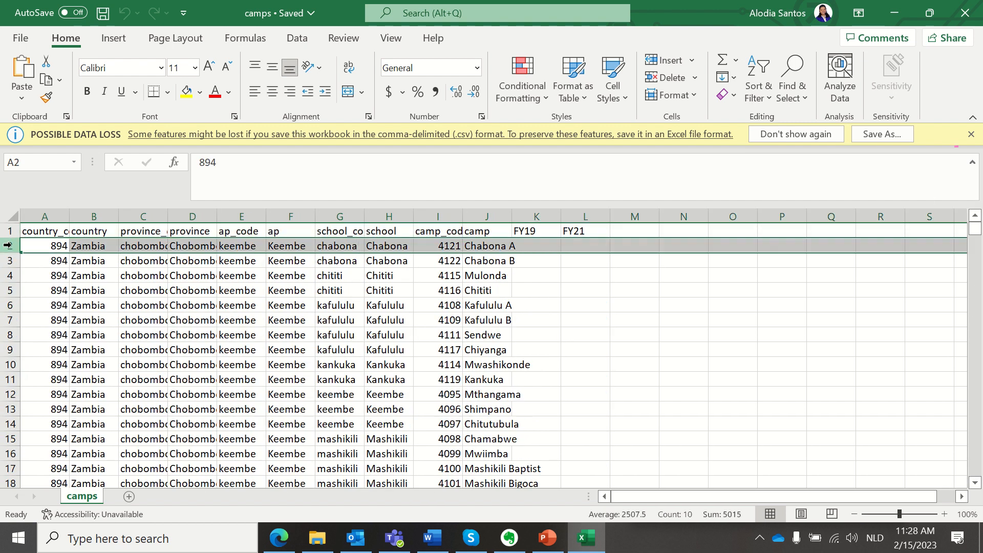
right_click(9, 247)
click(52, 372)
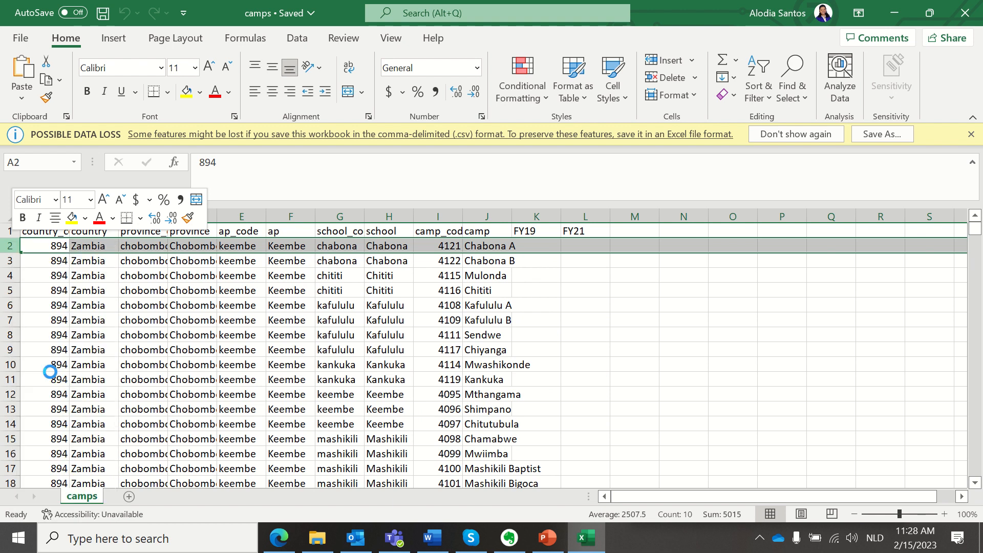
Step: Enter 999 as the country code and Practice as the country in the blank row 2
click(56, 248)
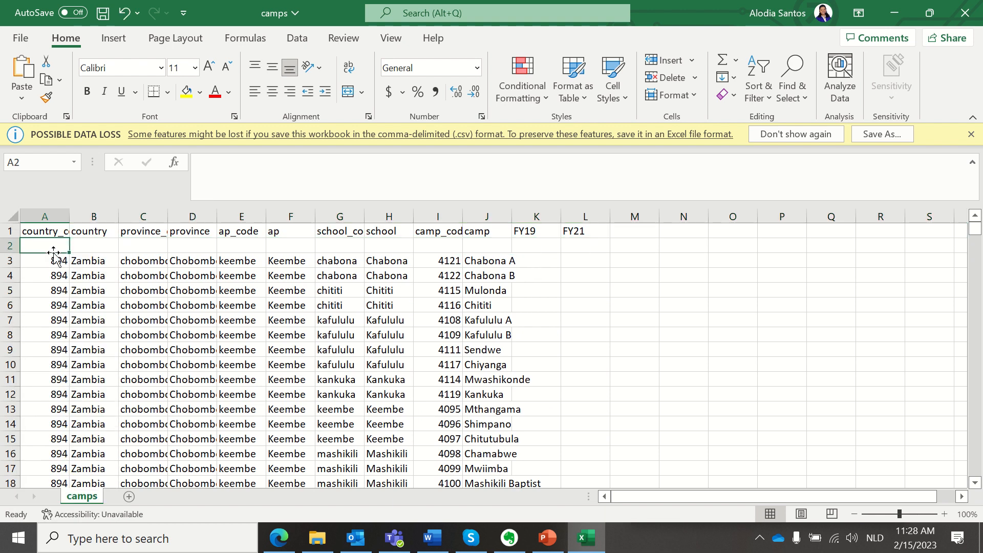
text(999)
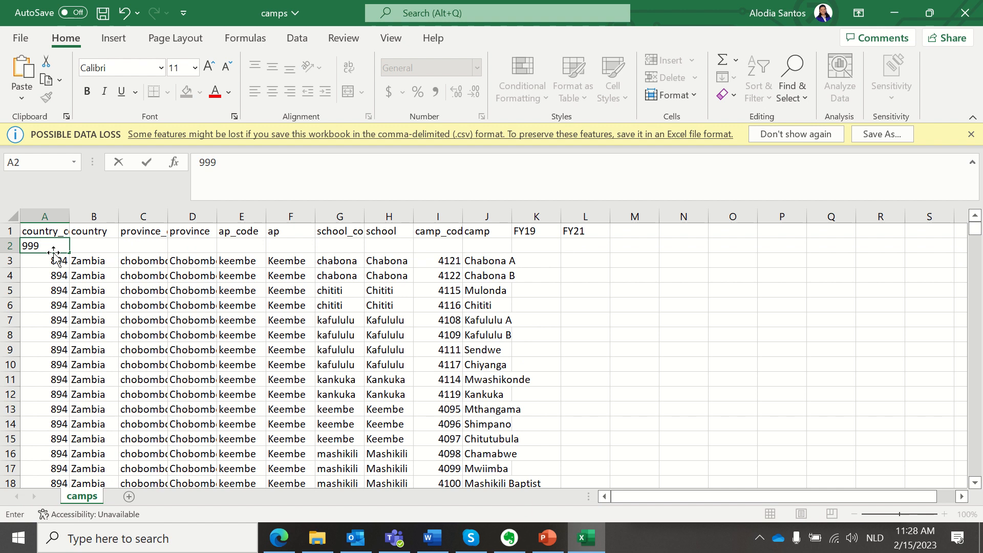
click(114, 245)
text(Practice)
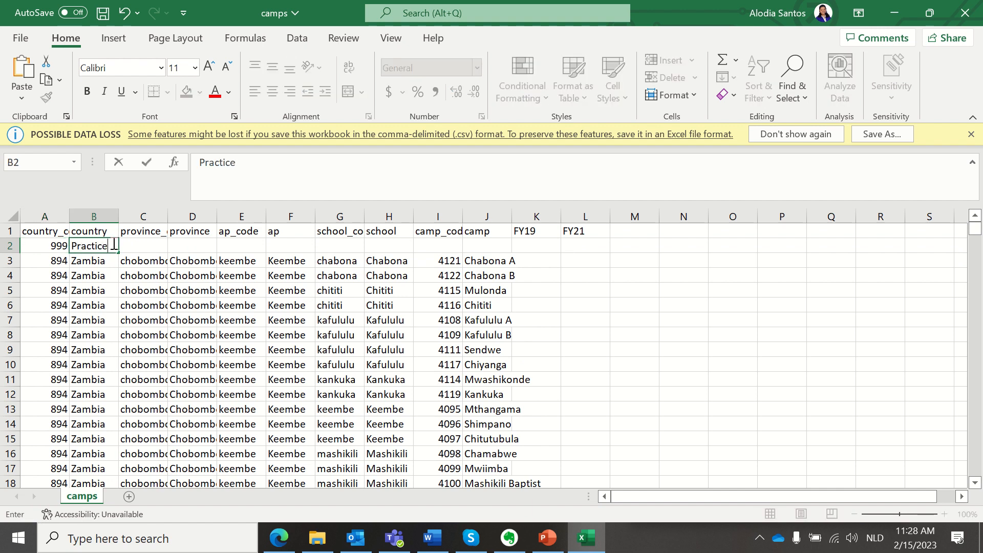
key(Tab)
Step: Enter 999 as the province code in row 2 of the camps sheet
text(999)
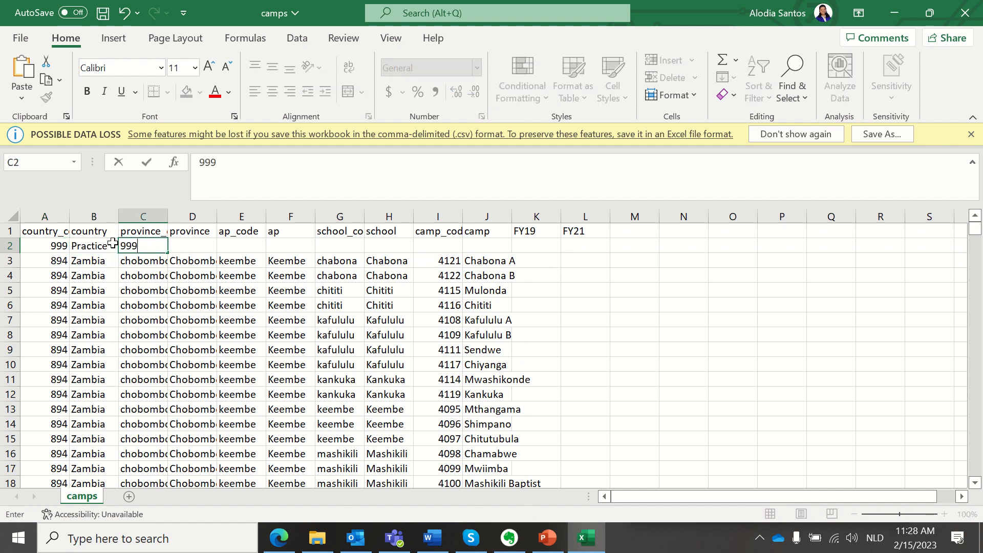
text(9)
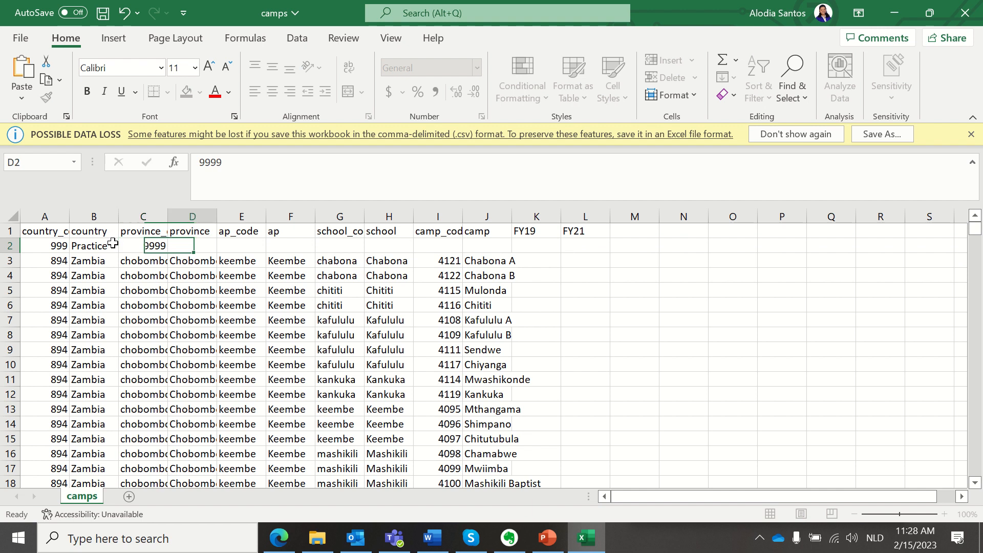
click(146, 161)
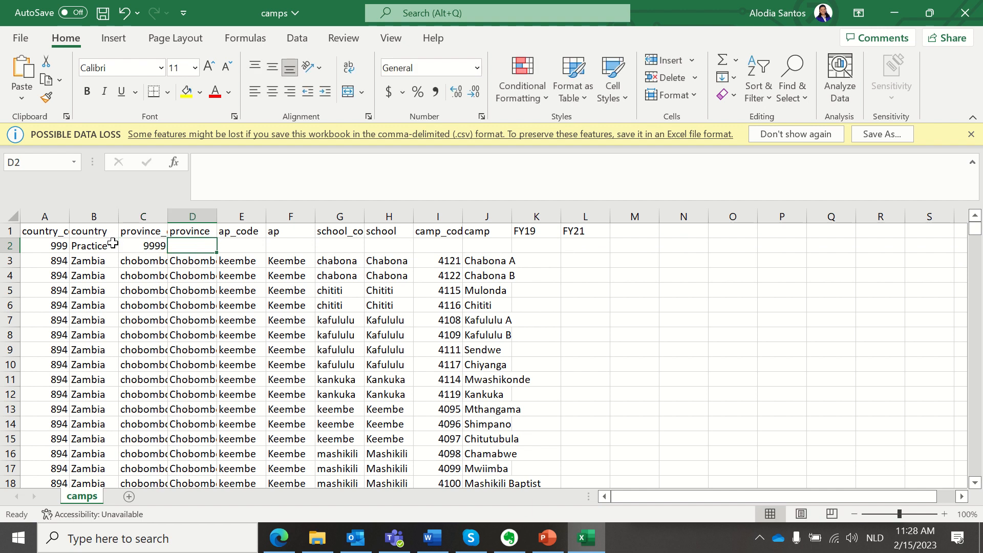
click(243, 157)
key(BackSpace)
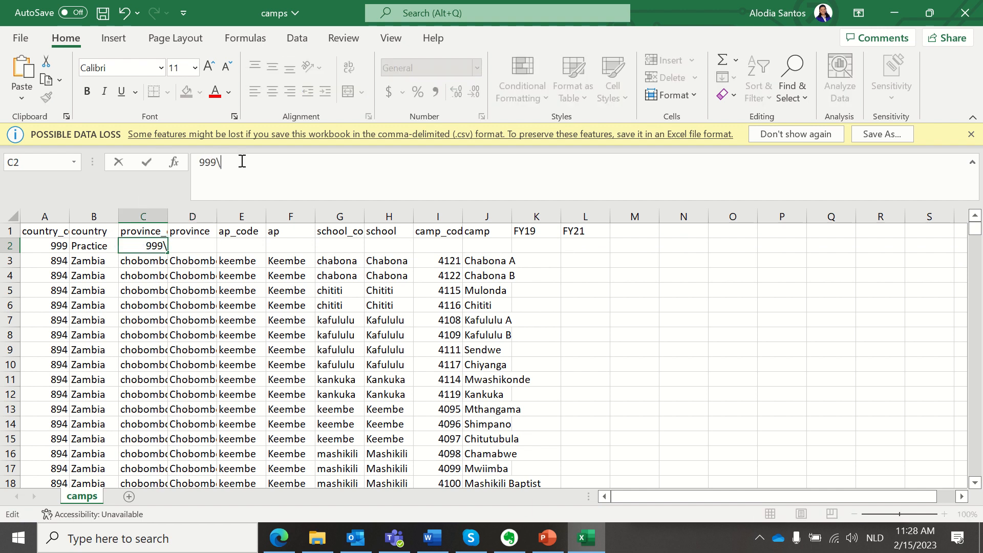
key(Return)
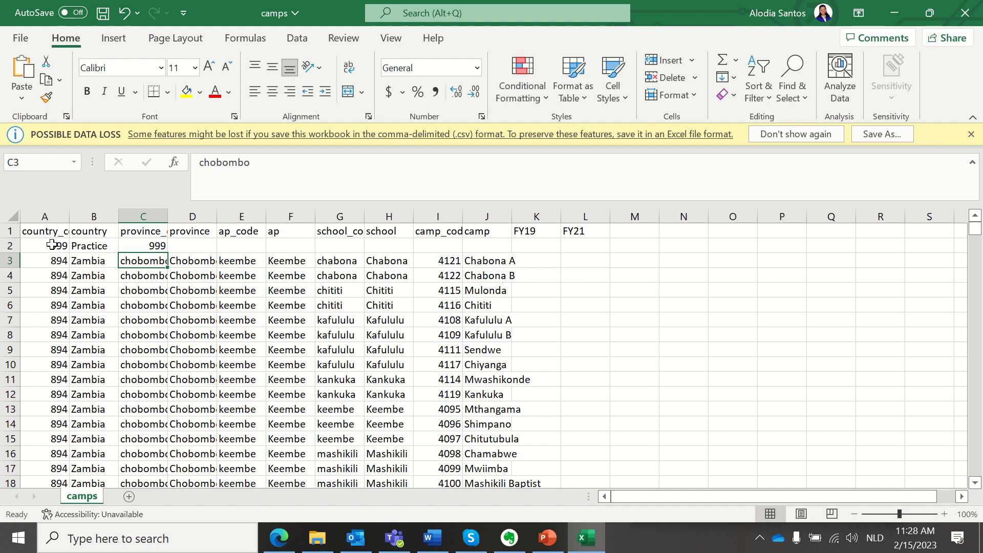
Step: Copy the 999 and Practice pair from A2:B2 into row 2's province, ap, school and camp code and name columns, and save the file
drag(52, 246, 110, 246)
key(ctrl+c)
click(158, 250)
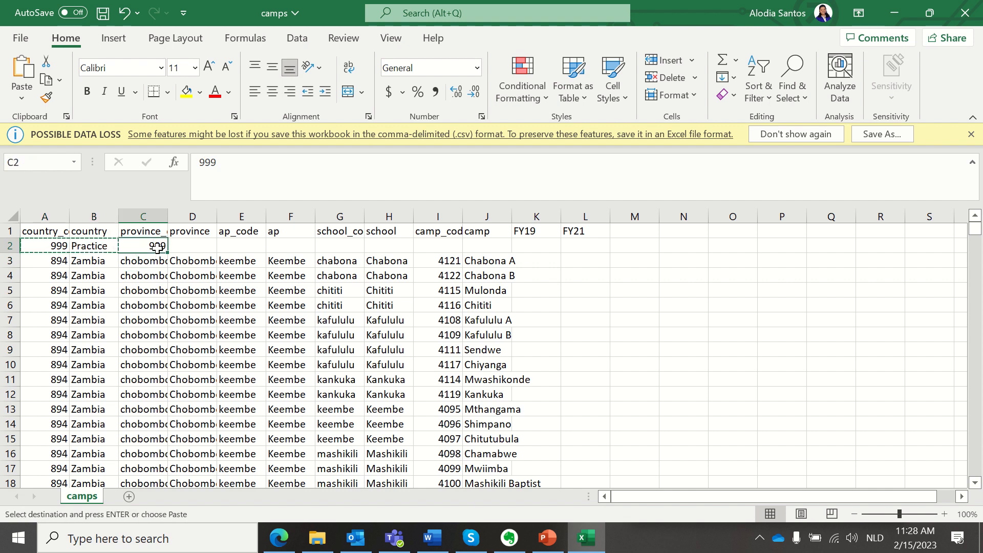
key(ctrl+v)
click(232, 246)
key(ctrl+v)
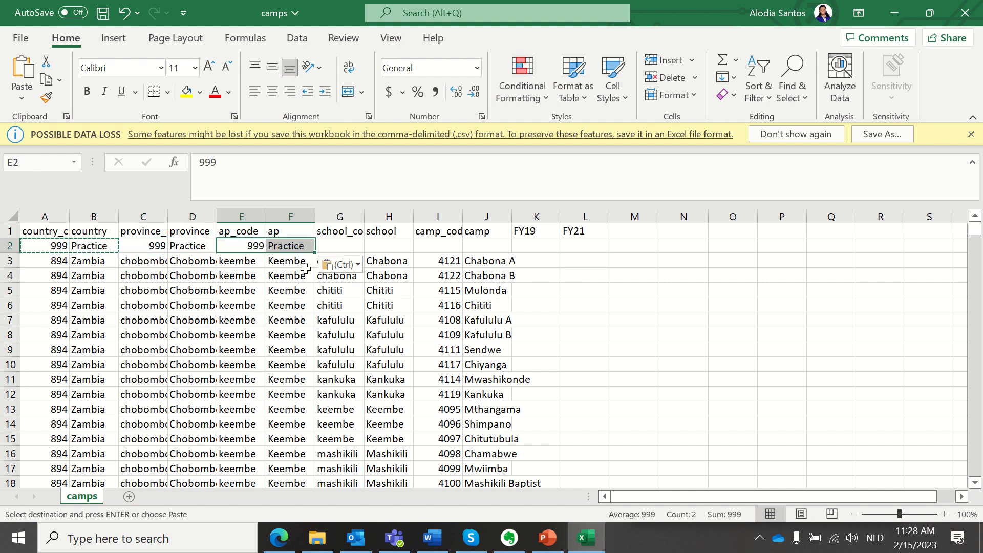
click(353, 249)
key(ctrl+v)
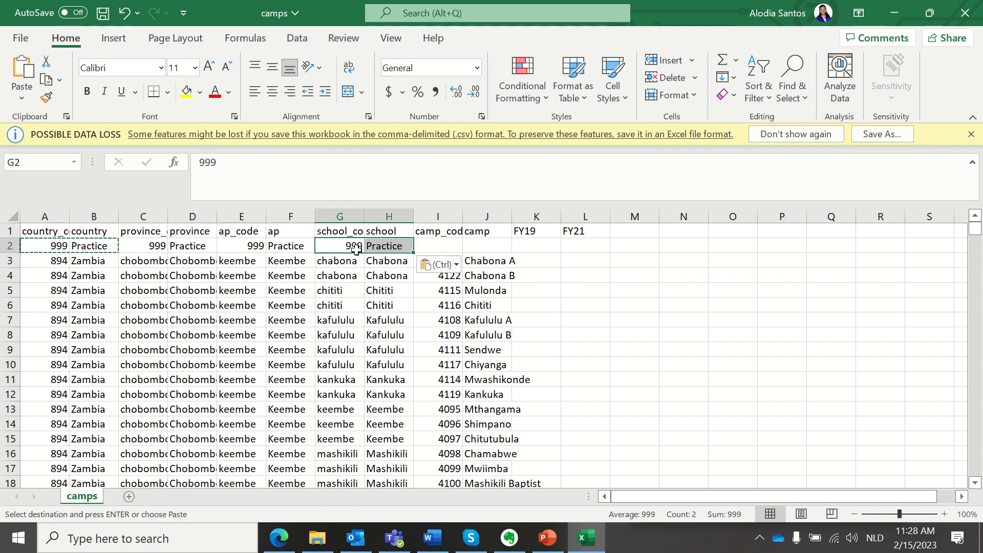
click(449, 246)
key(ctrl+v)
click(589, 290)
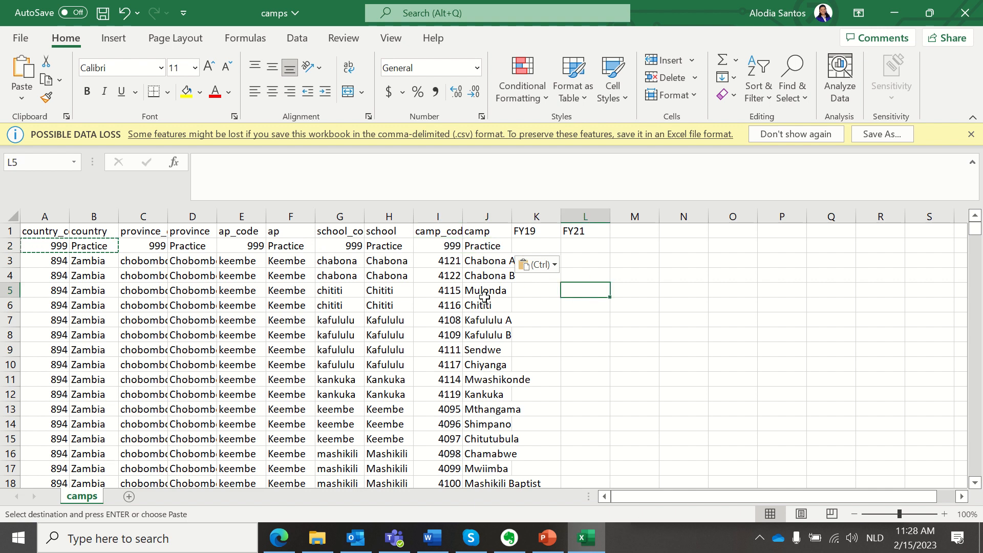
key(ctrl+s)
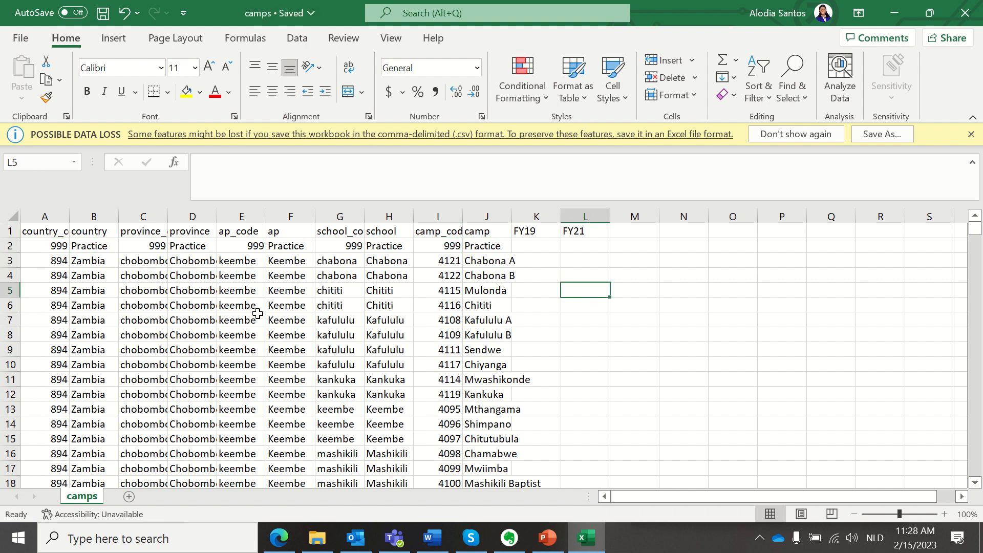
Step: Examine the Practice row and the existing camp rows below it, down to the Kasoso camp in row 193 and its camp code
click(4, 248)
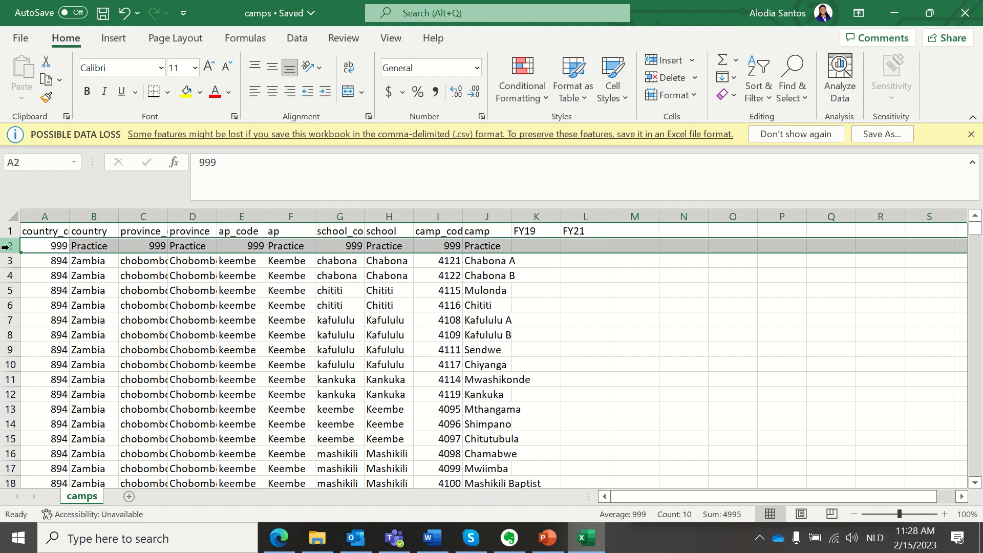
scroll(140, 333, down, 6)
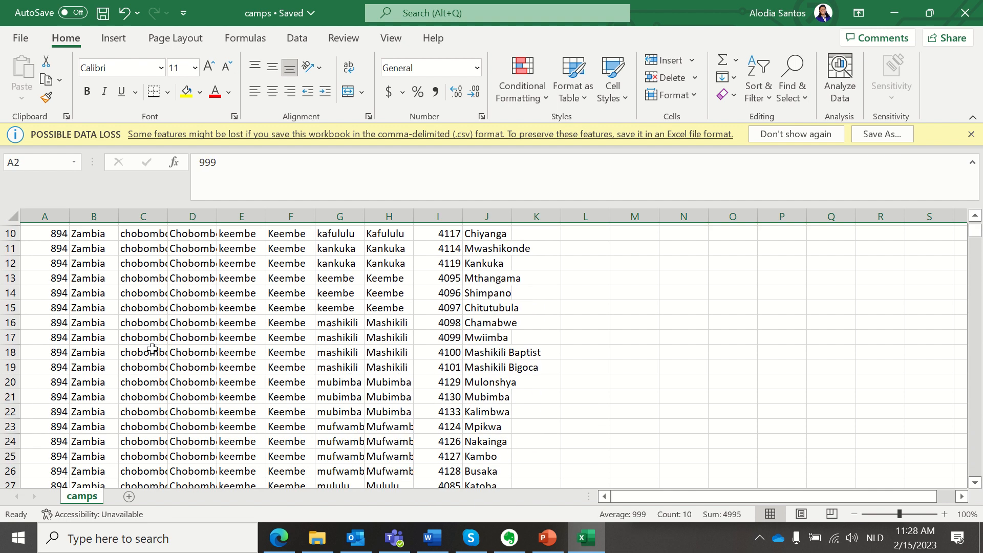
scroll(480, 317, down, 15)
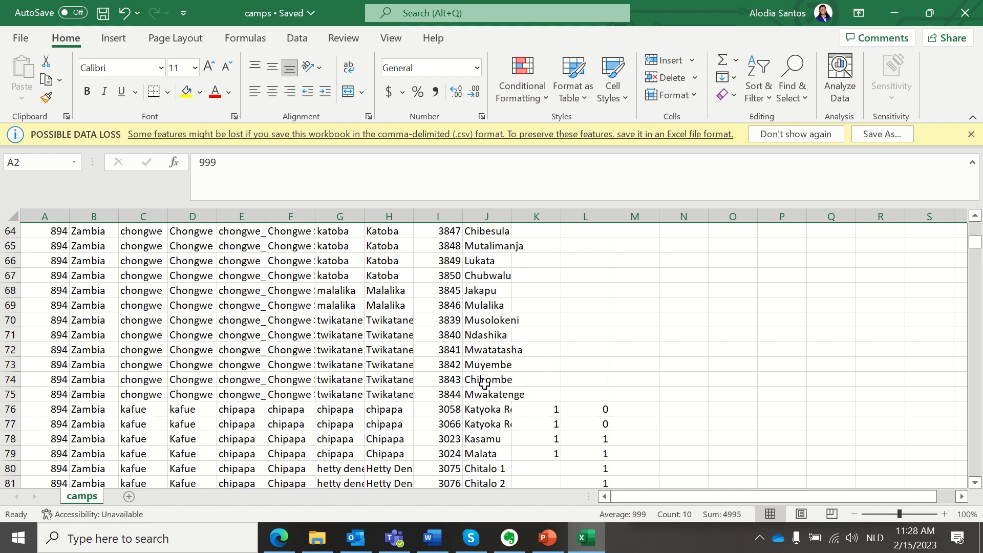
scroll(485, 383, up, 13)
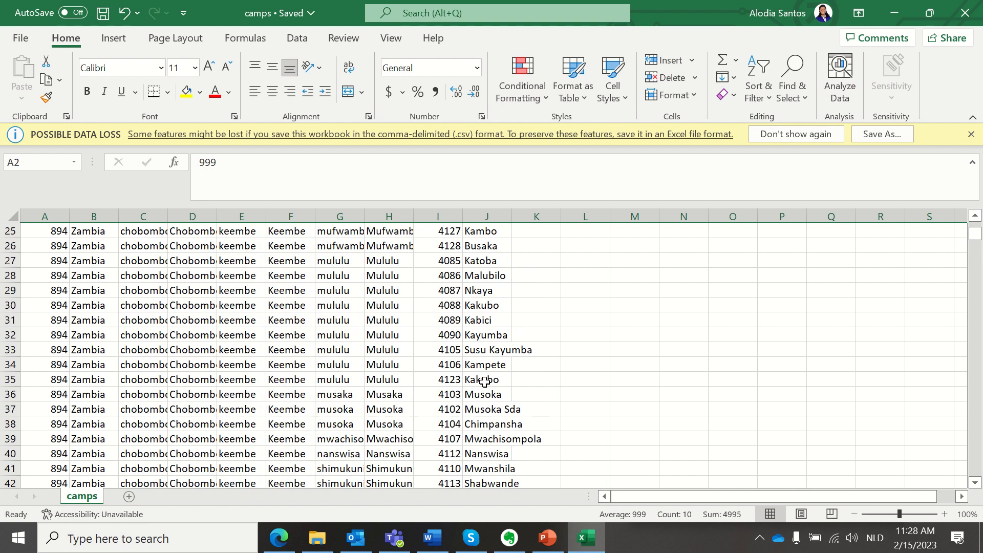
scroll(484, 381, up, 8)
scroll(485, 381, down, 20)
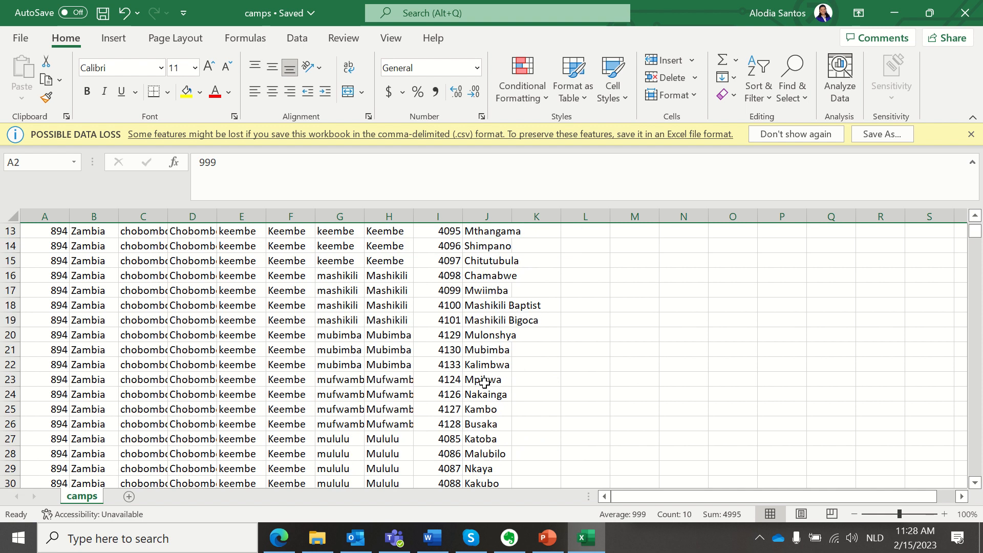
scroll(485, 387, down, 15)
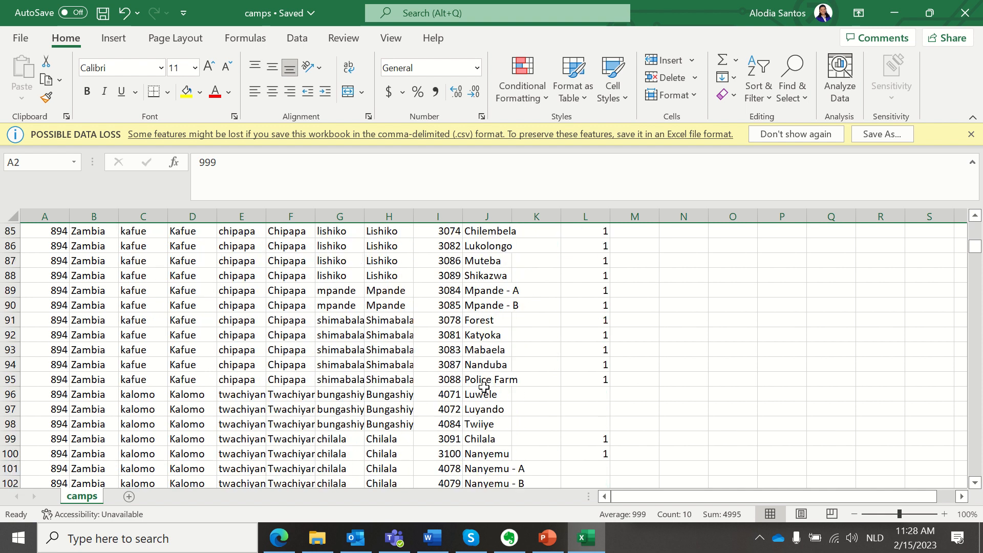
scroll(484, 388, down, 20)
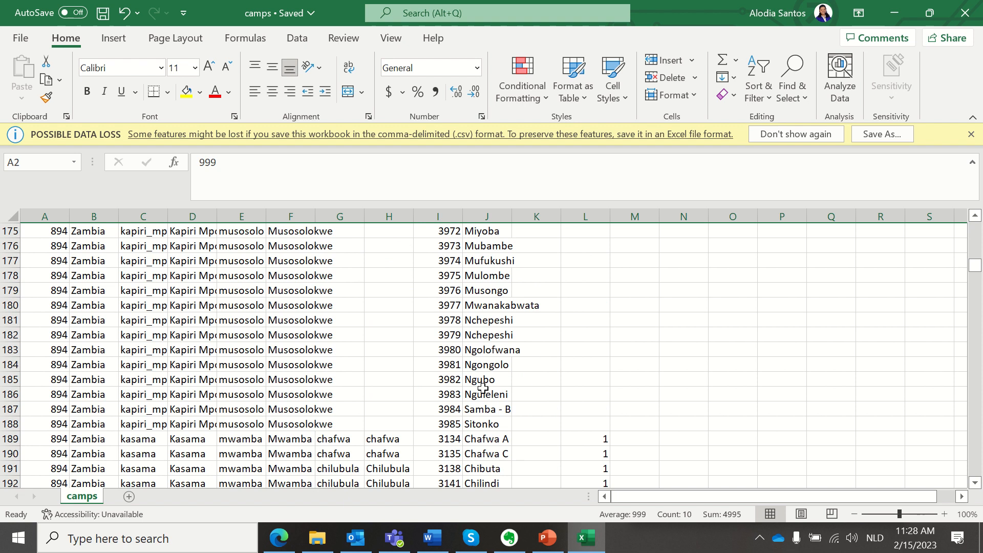
scroll(483, 388, down, 3)
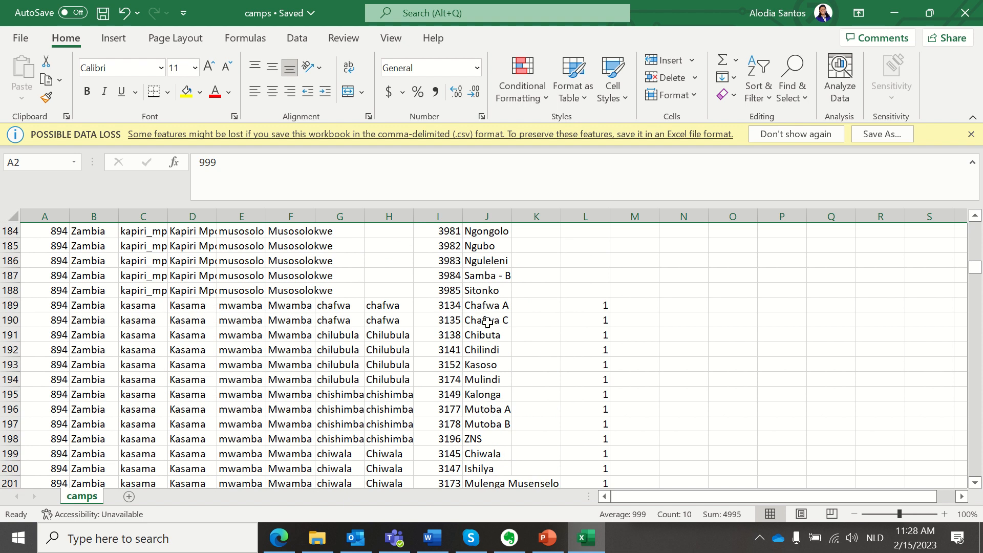
click(481, 360)
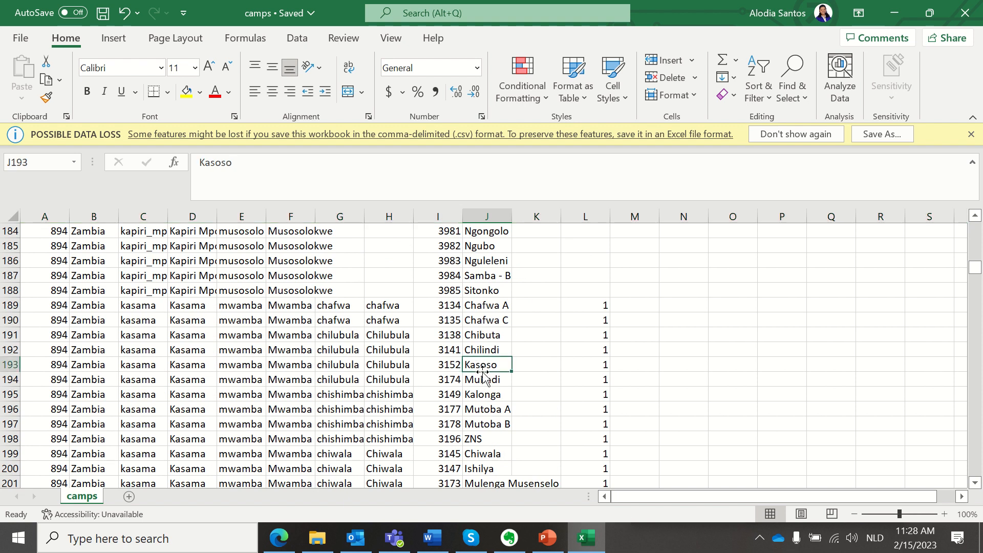
click(9, 365)
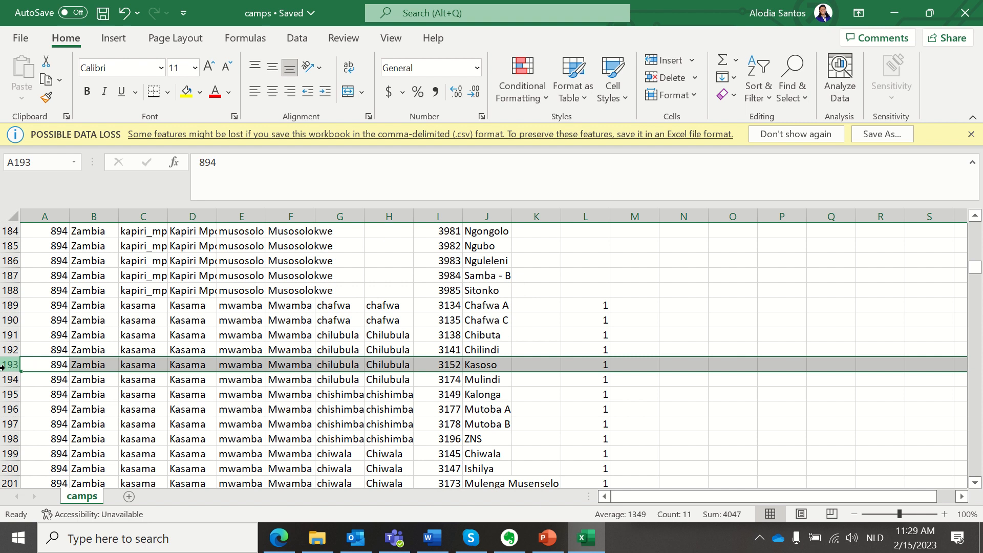
click(448, 364)
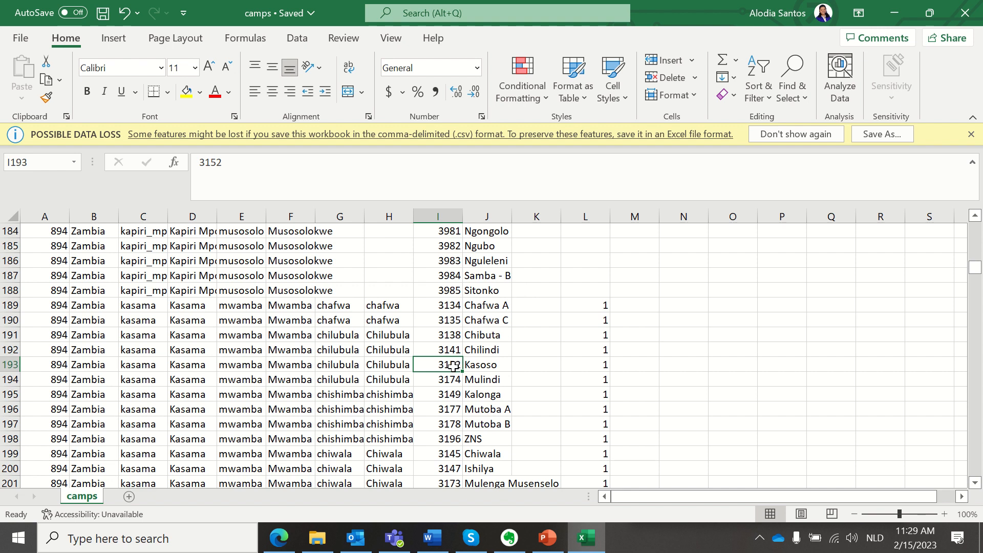
Step: Add filters to the header row of the camps sheet and sort the data by camp code from smallest to largest
drag(975, 267, 971, 225)
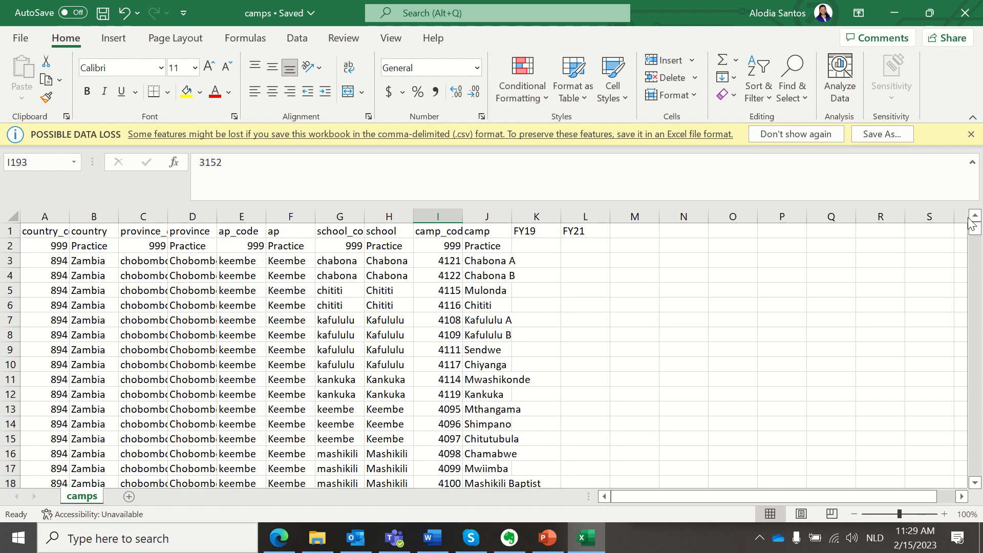
click(4, 231)
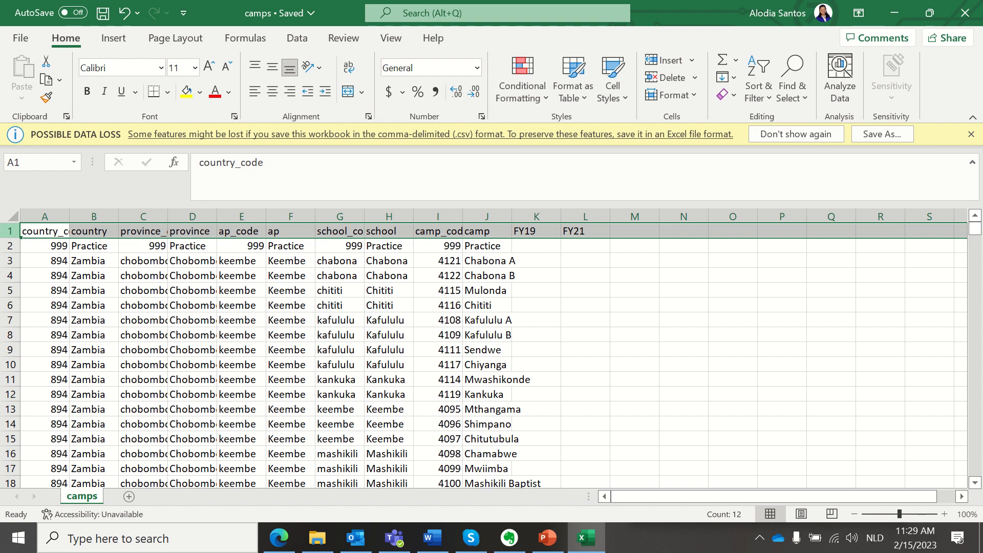
click(791, 86)
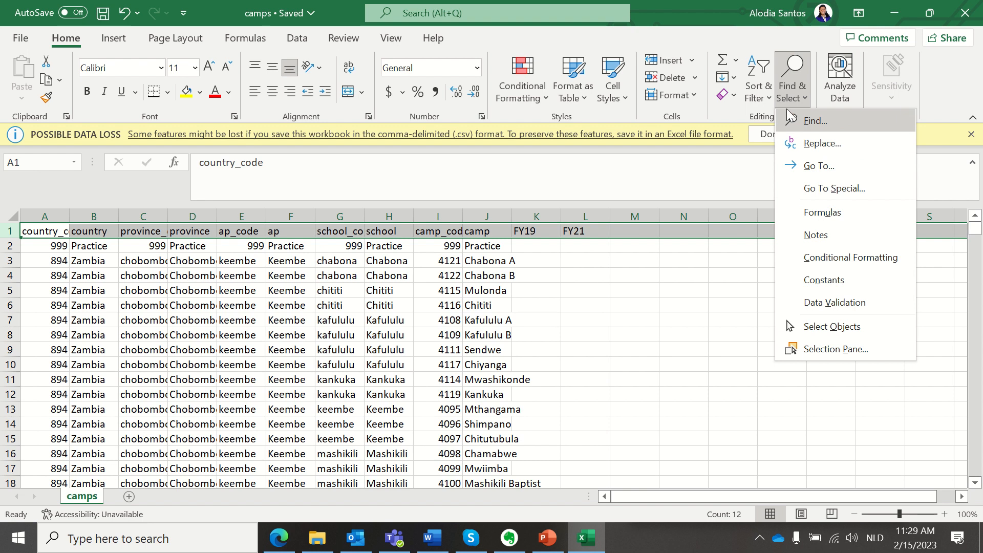
click(761, 102)
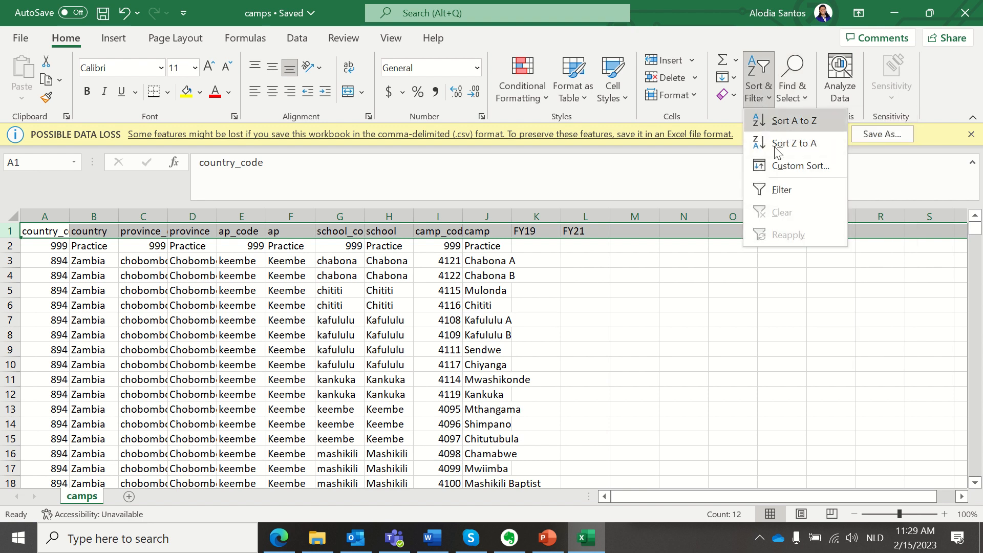
click(784, 190)
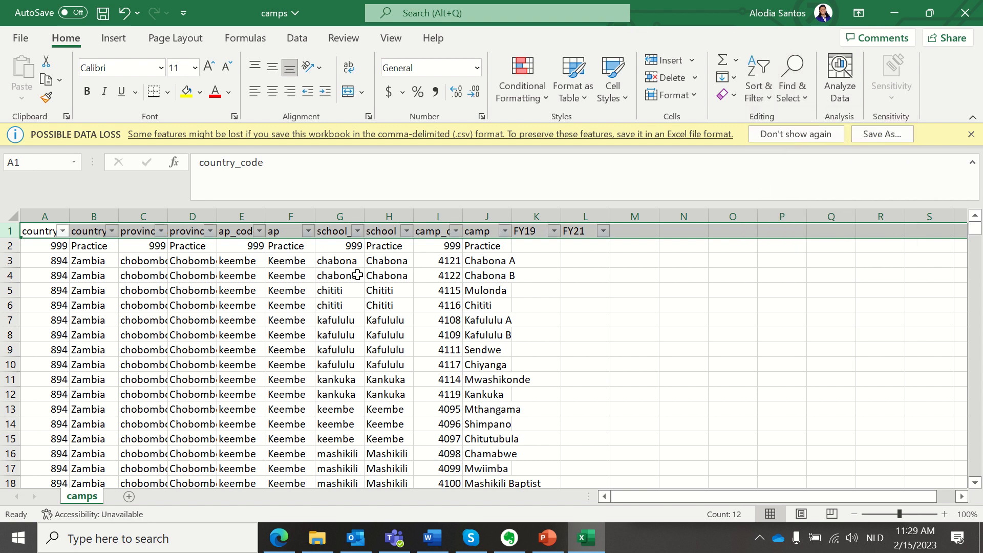
click(456, 231)
click(394, 191)
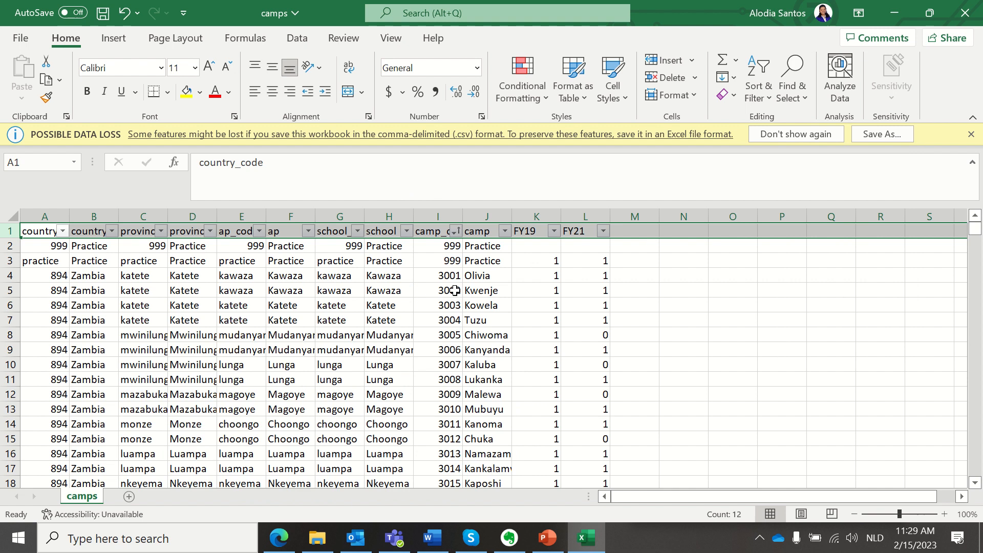
Step: Examine the sorted camp codes through to the last data row to find the highest camp code
scroll(454, 291, down, 20)
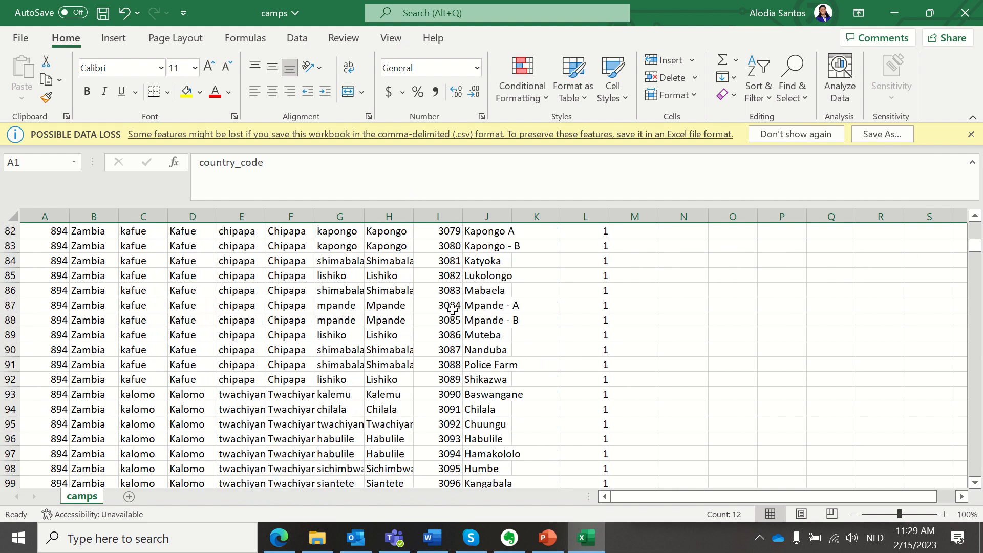
scroll(452, 309, down, 20)
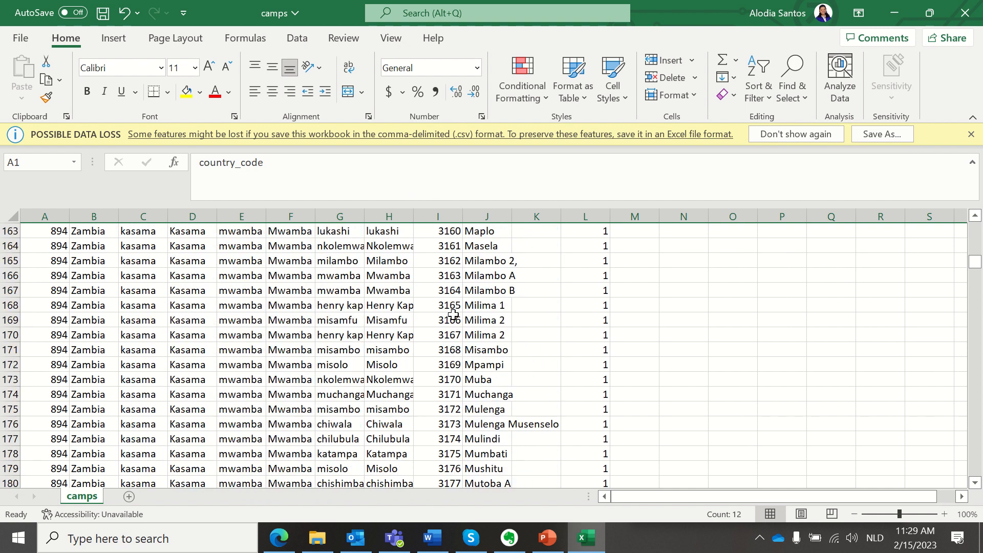
scroll(454, 314, down, 20)
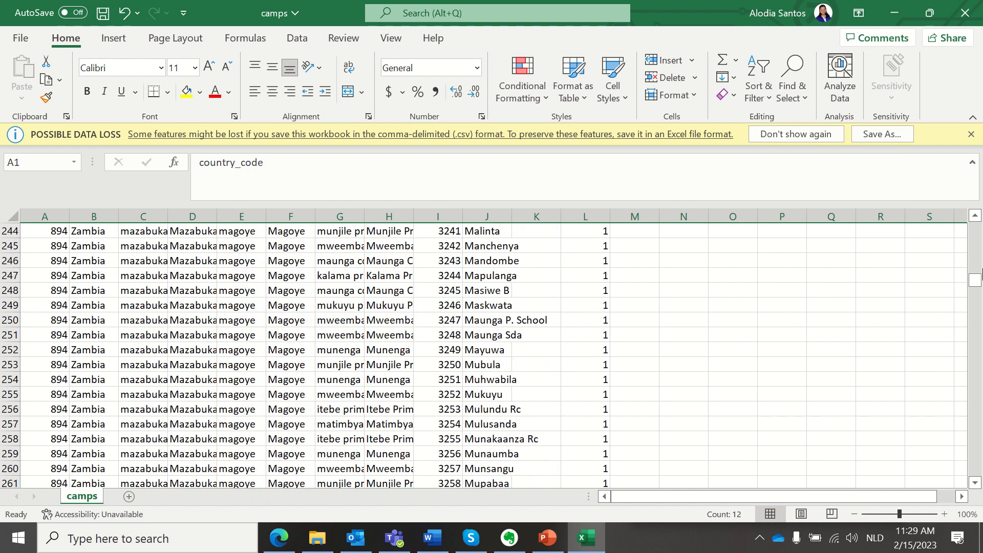
drag(981, 275, 980, 390)
scroll(738, 401, down, 20)
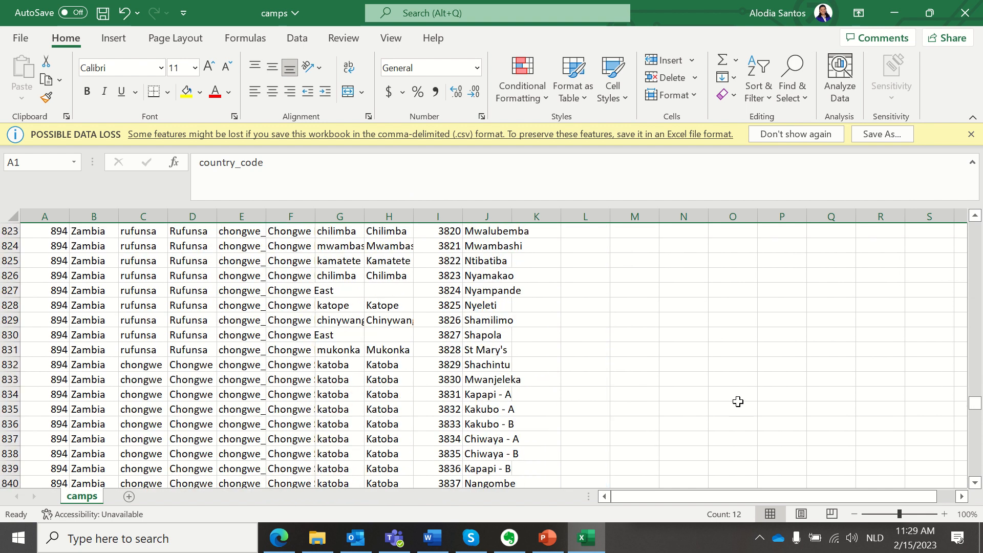
scroll(738, 402, down, 20)
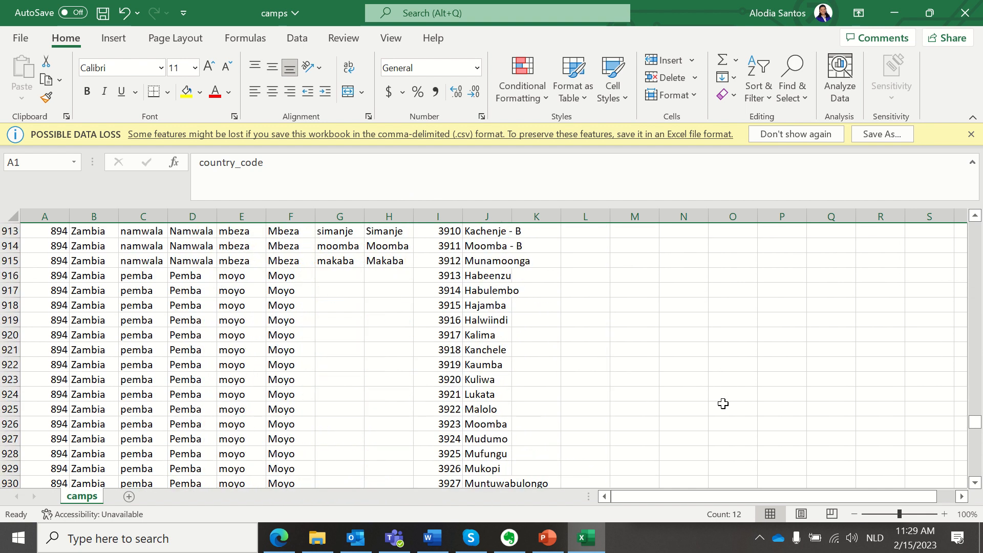
scroll(723, 404, down, 20)
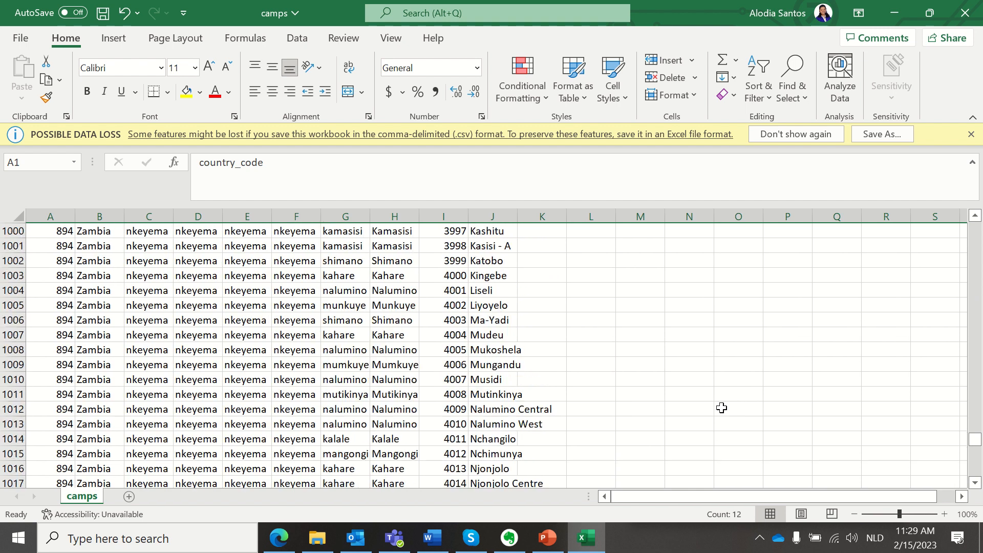
scroll(722, 407, down, 20)
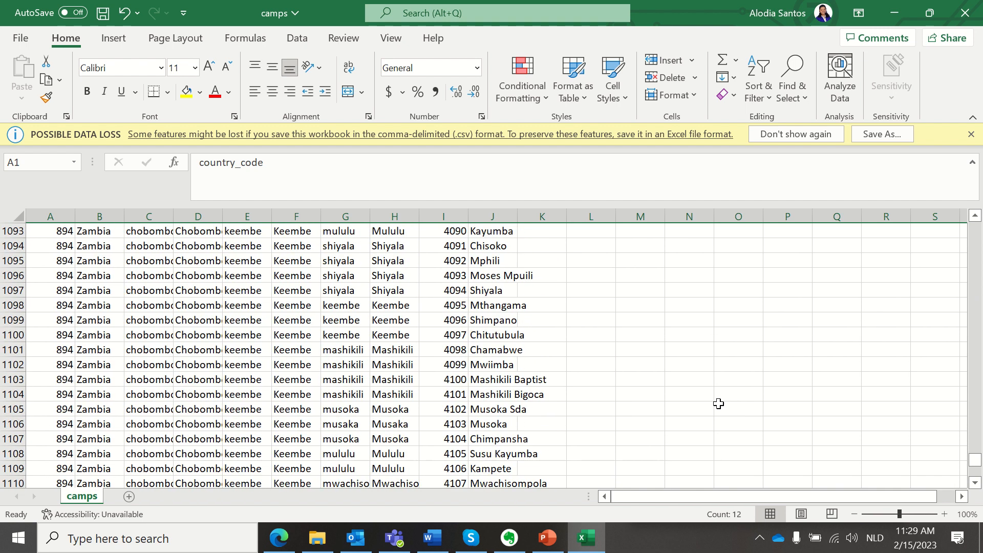
scroll(719, 404, down, 15)
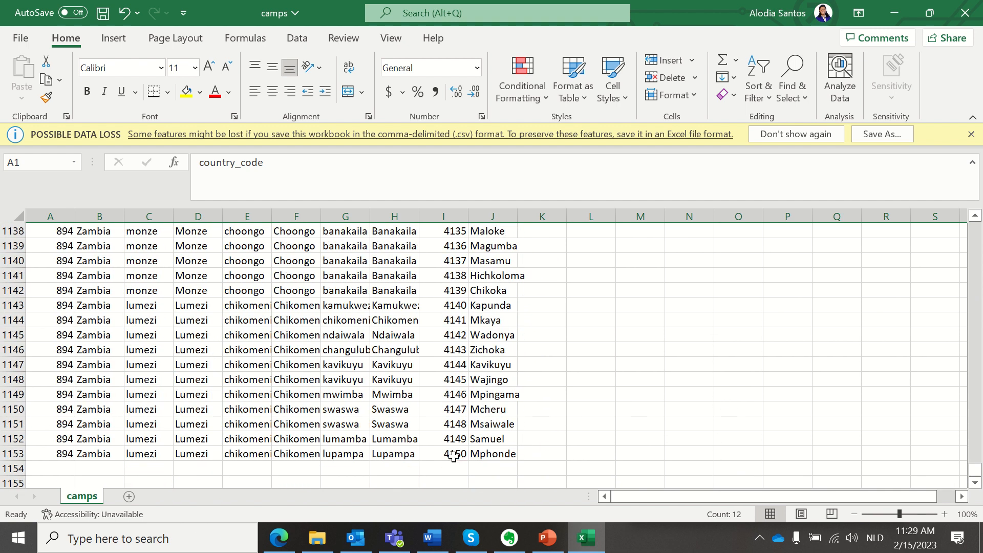
Step: Check the last camp code in I1153 and the rows directly below it, and save the file
click(482, 470)
click(460, 454)
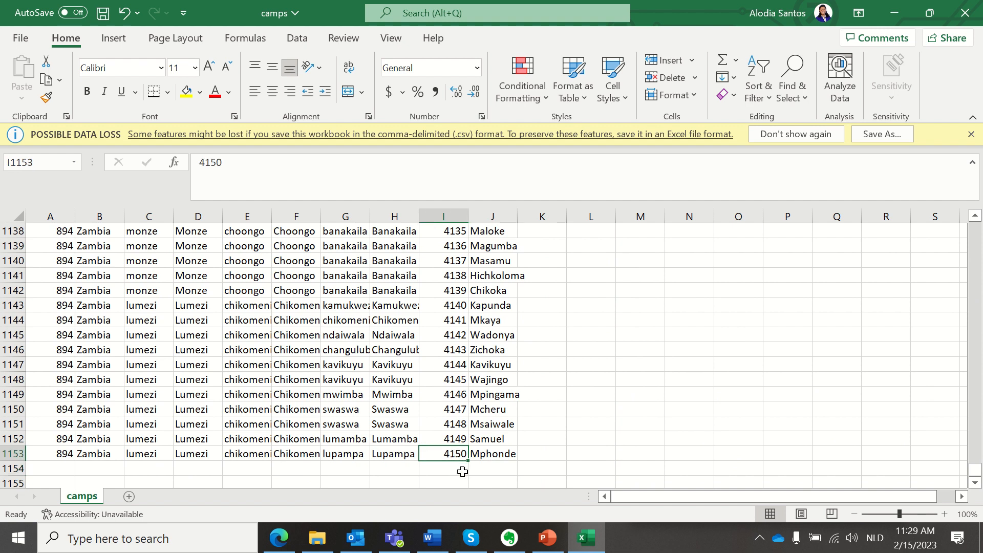
click(460, 469)
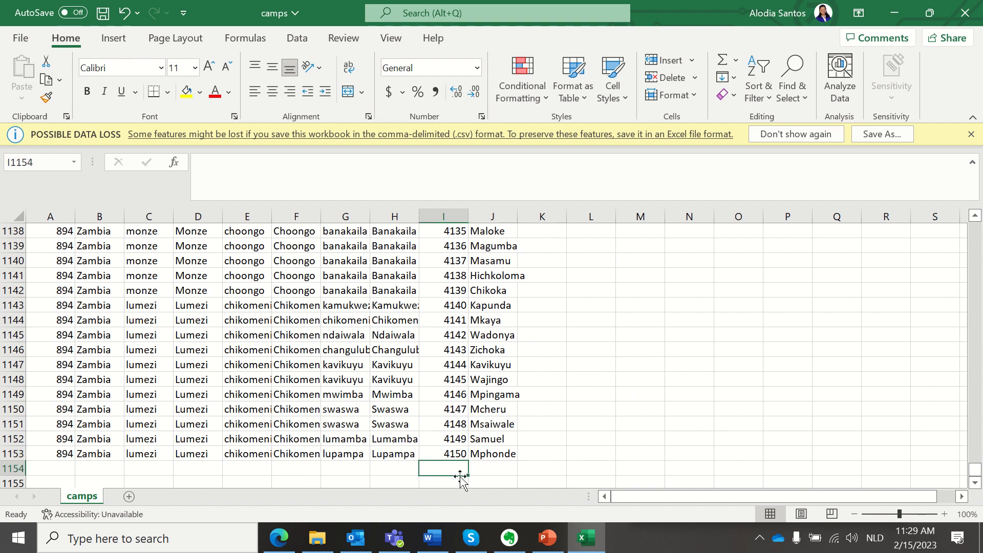
scroll(521, 418, down, 2)
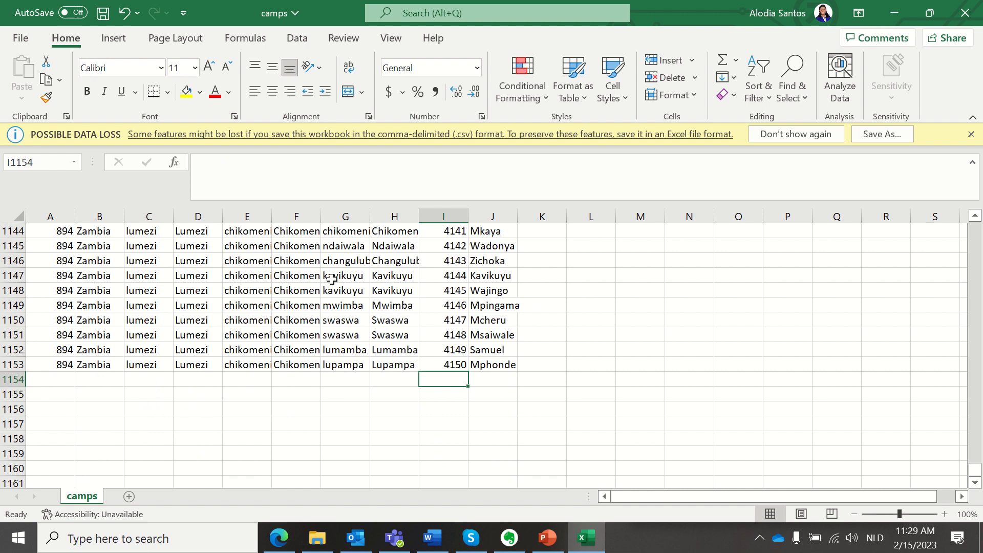
click(448, 207)
click(464, 392)
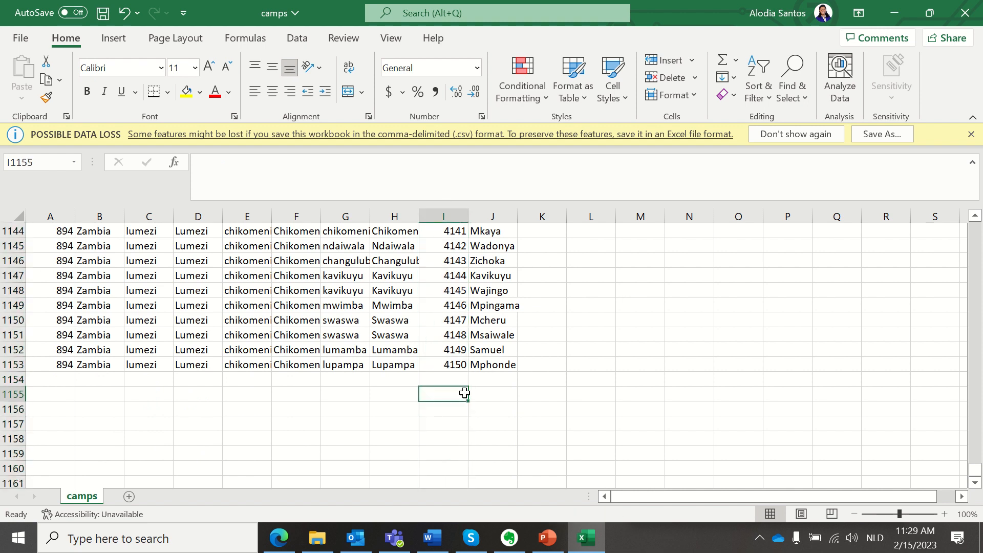
click(540, 411)
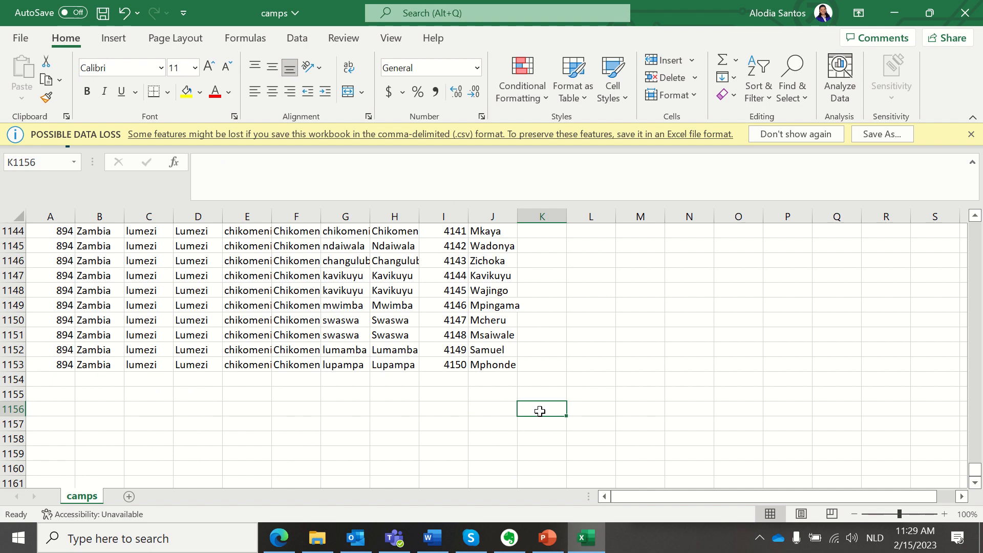
key(ctrl+s)
Step: Highlight duplicate values in the camp_code column with Light Red Fill with Dark Red Text
drag(975, 469, 975, 226)
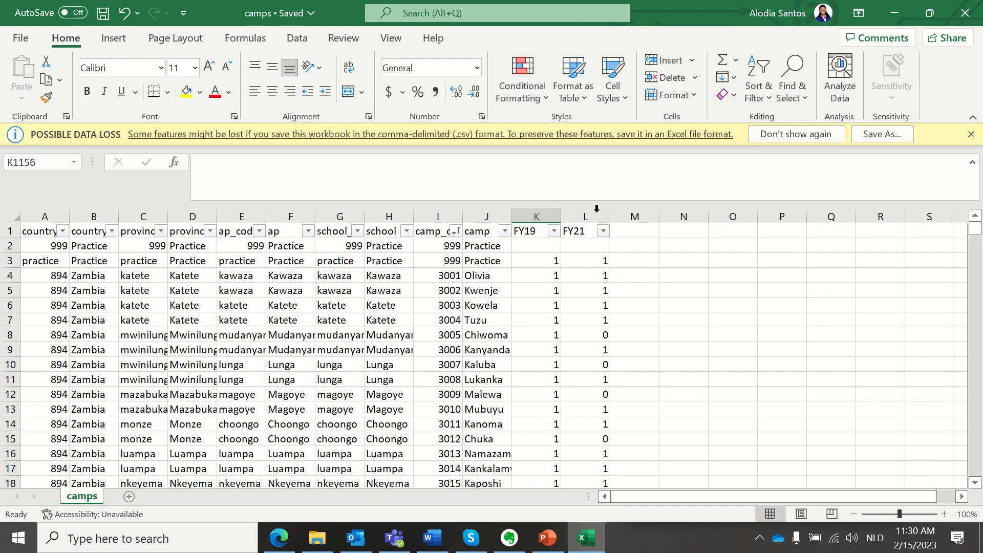
click(435, 213)
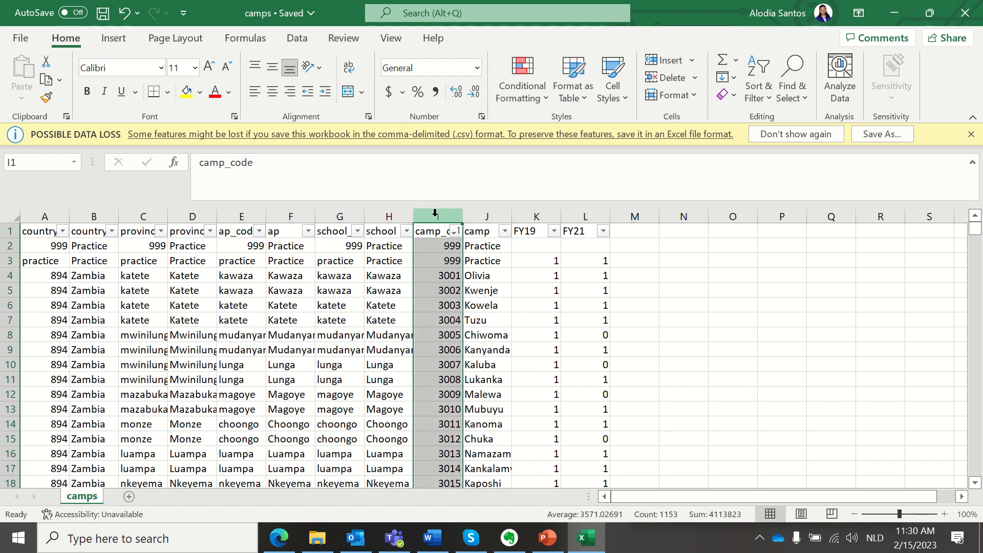
click(504, 101)
mouse_move(518, 135)
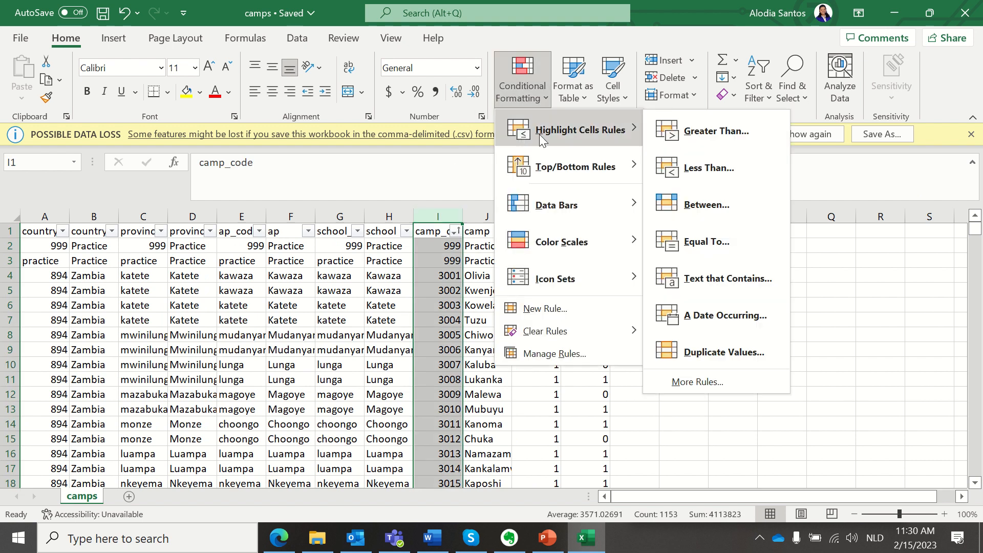
click(720, 359)
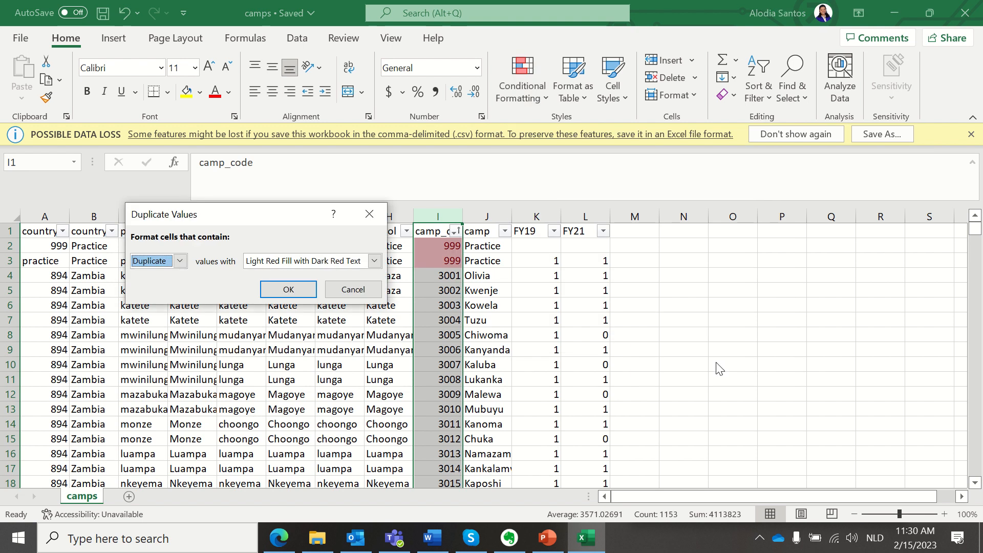
click(289, 290)
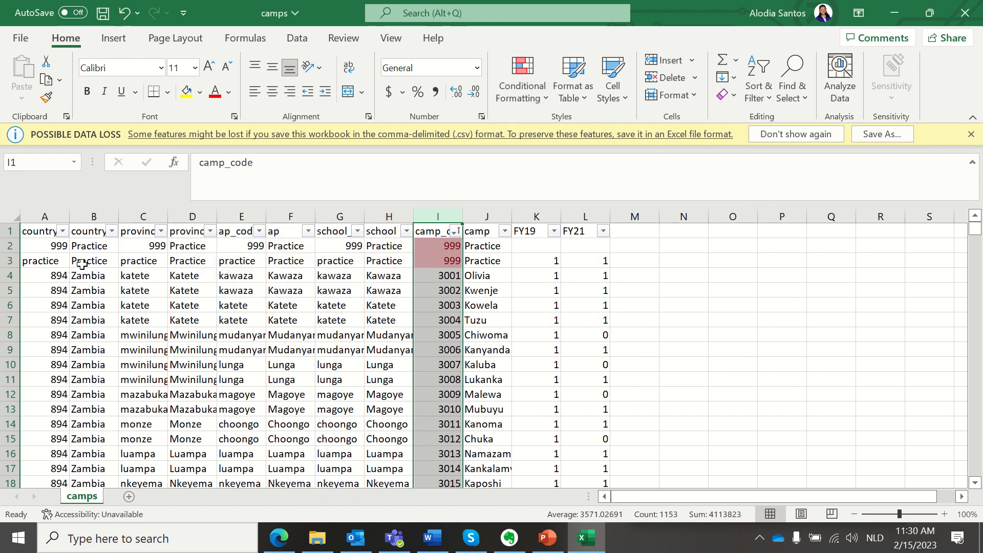
Step: Delete row 3, the older Practice entry that duplicates camp code 999
click(10, 261)
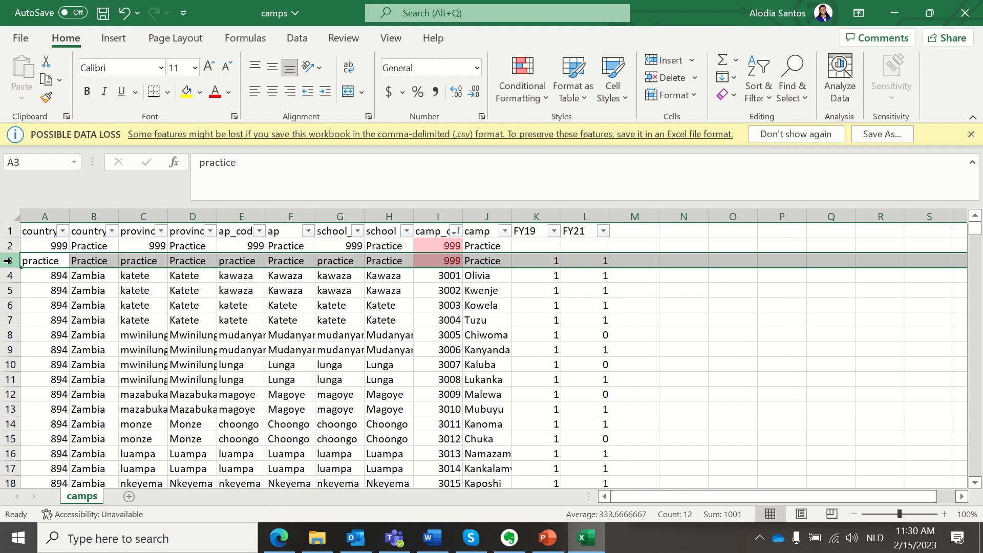
right_click(10, 262)
click(54, 394)
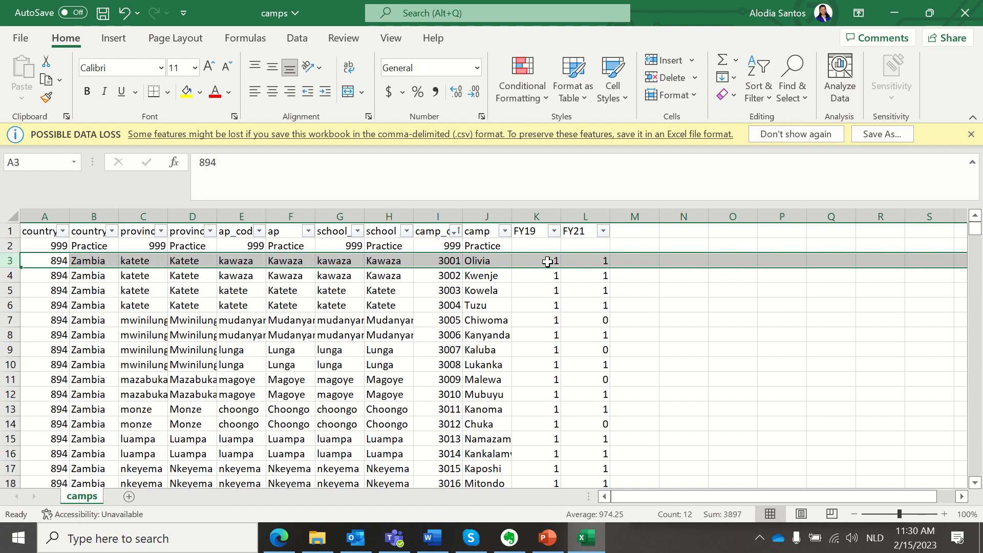
Step: Examine the camp rows down to about row 835, including the school code and name cells of the Bwacha camps from row 784
drag(981, 237, 968, 197)
scroll(423, 341, down, 20)
scroll(423, 347, down, 20)
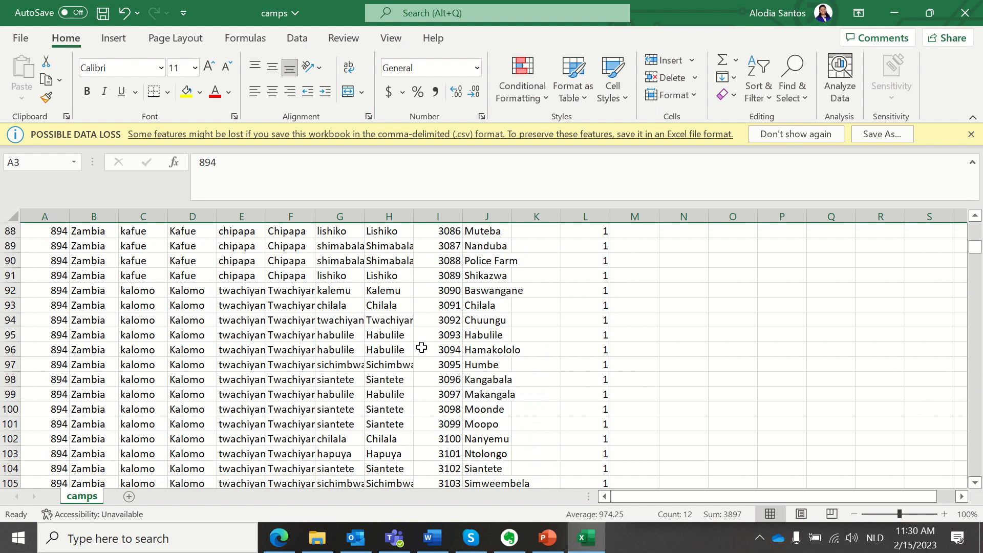
scroll(422, 353, down, 20)
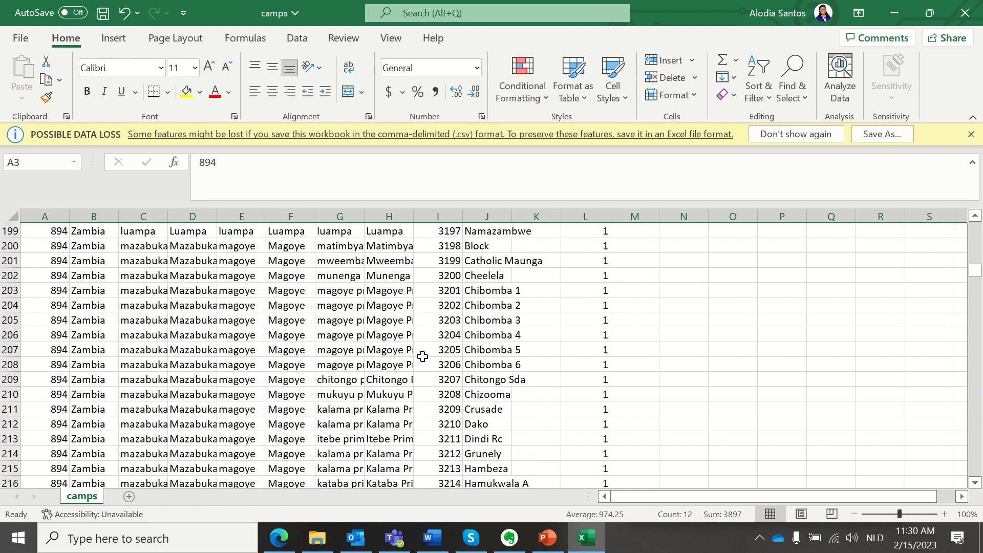
scroll(422, 363, down, 20)
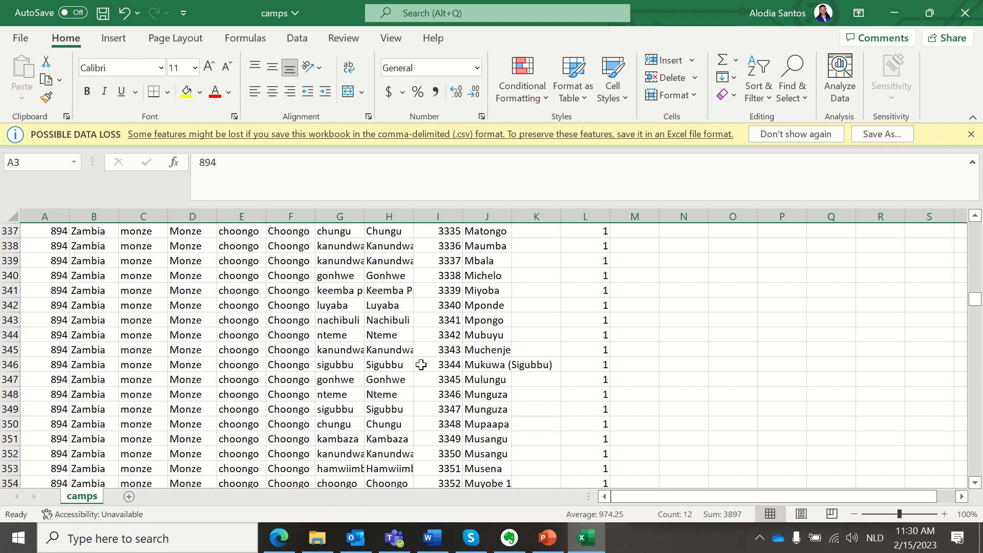
scroll(429, 375, down, 20)
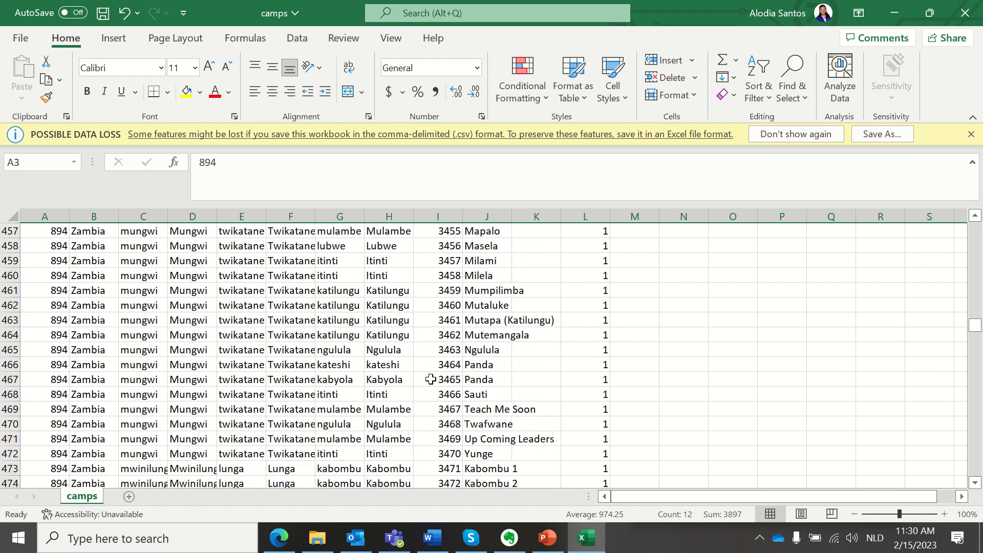
scroll(441, 399, down, 9)
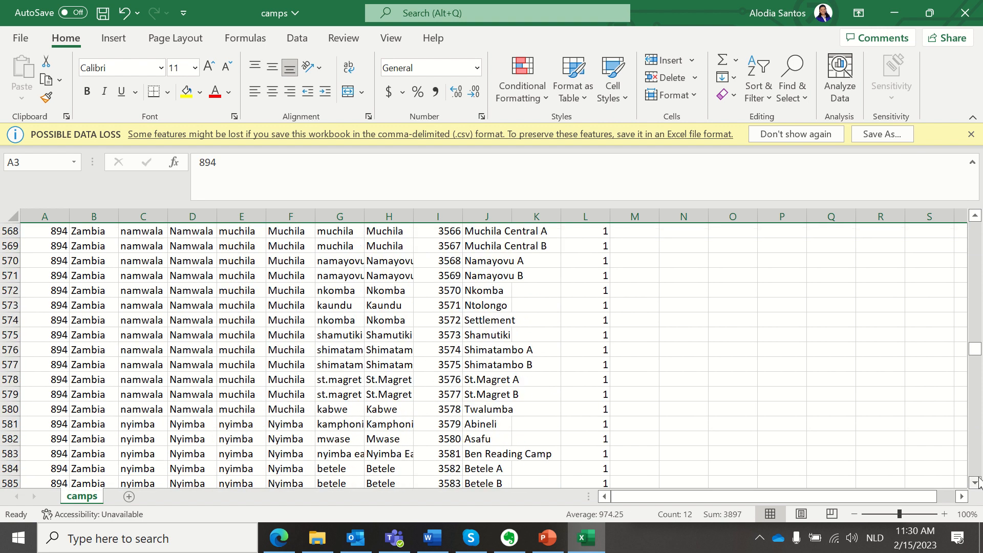
scroll(976, 469, down, 20)
scroll(974, 467, down, 20)
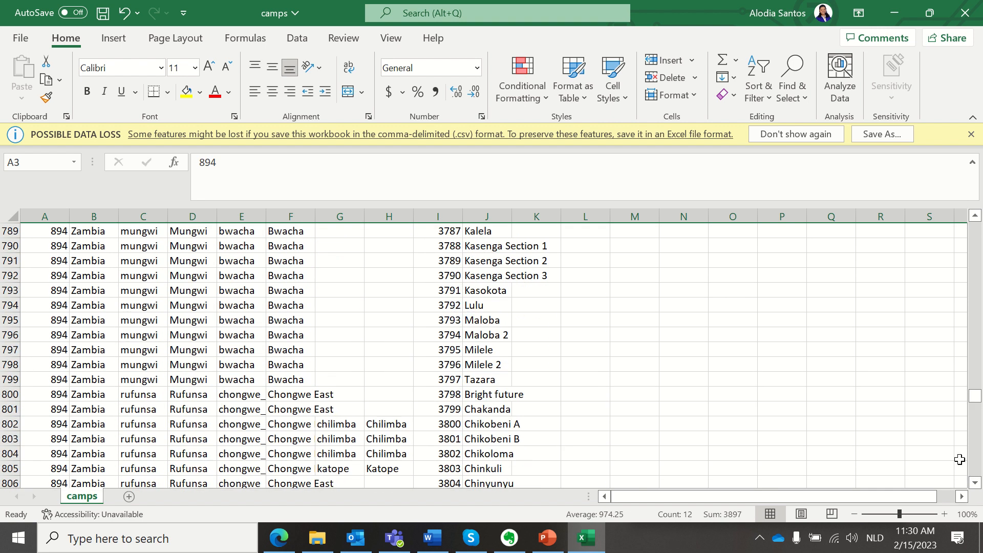
scroll(405, 353, up, 4)
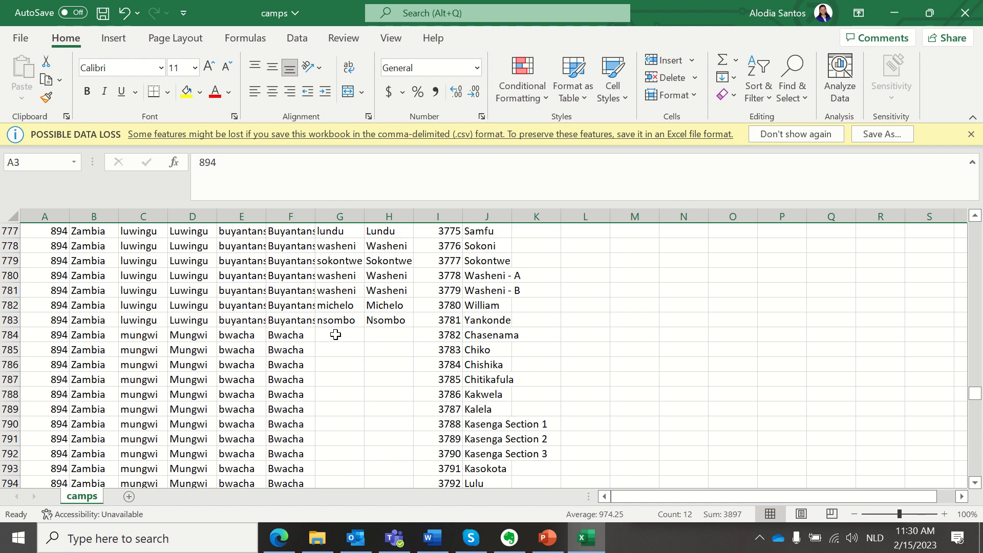
drag(335, 334, 398, 466)
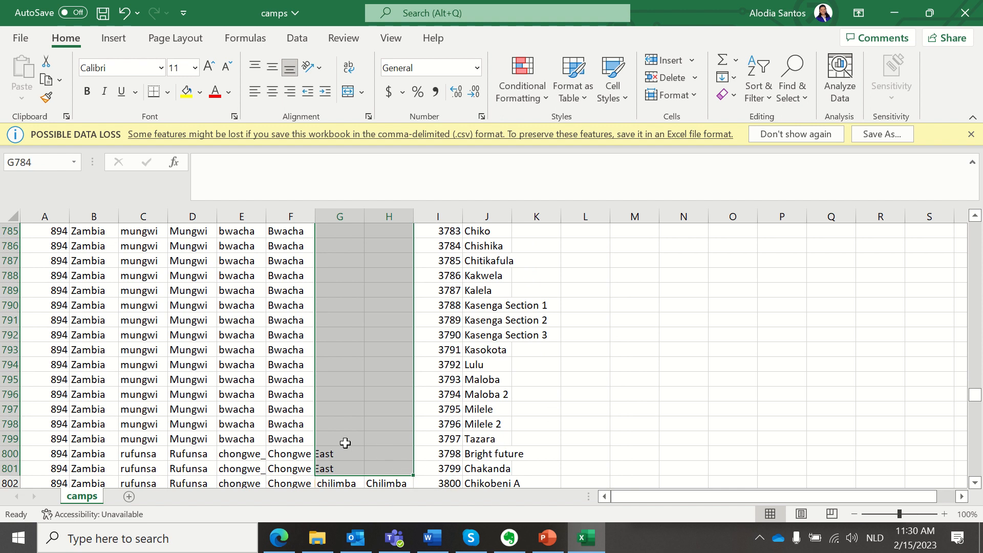
scroll(345, 443, down, 9)
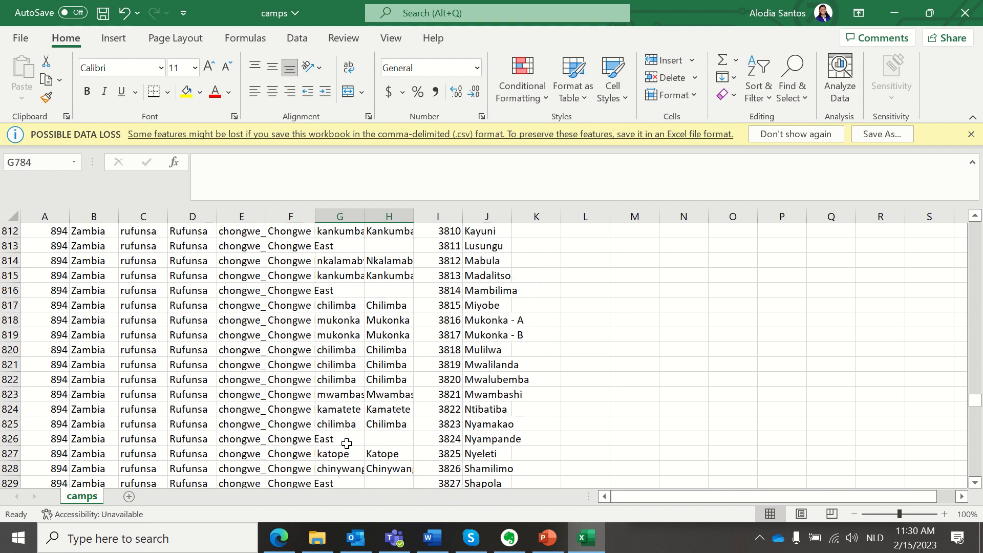
scroll(347, 444, down, 2)
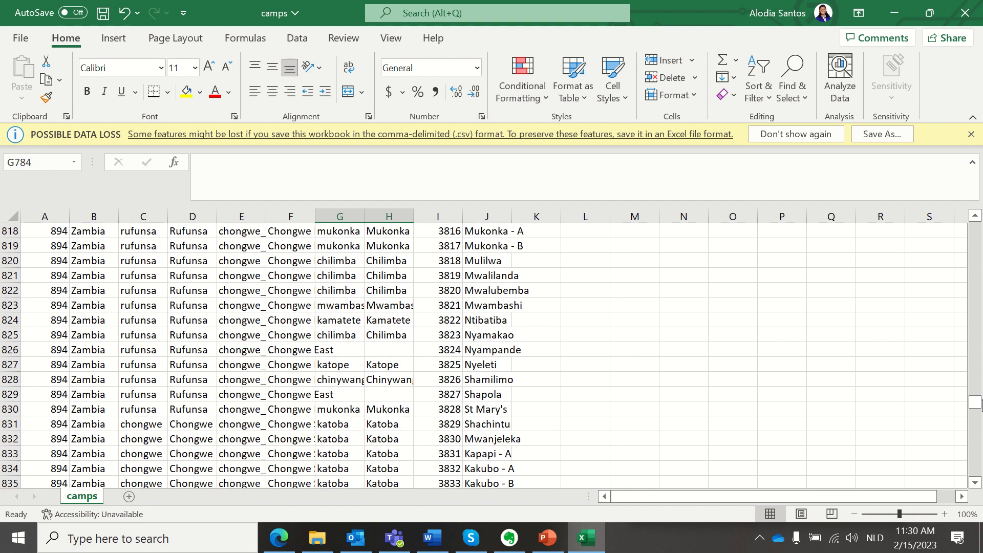
Step: Save the sheet as camps in CSV (Comma delimited) format in Downloads, replacing the existing file
drag(978, 404, 977, 230)
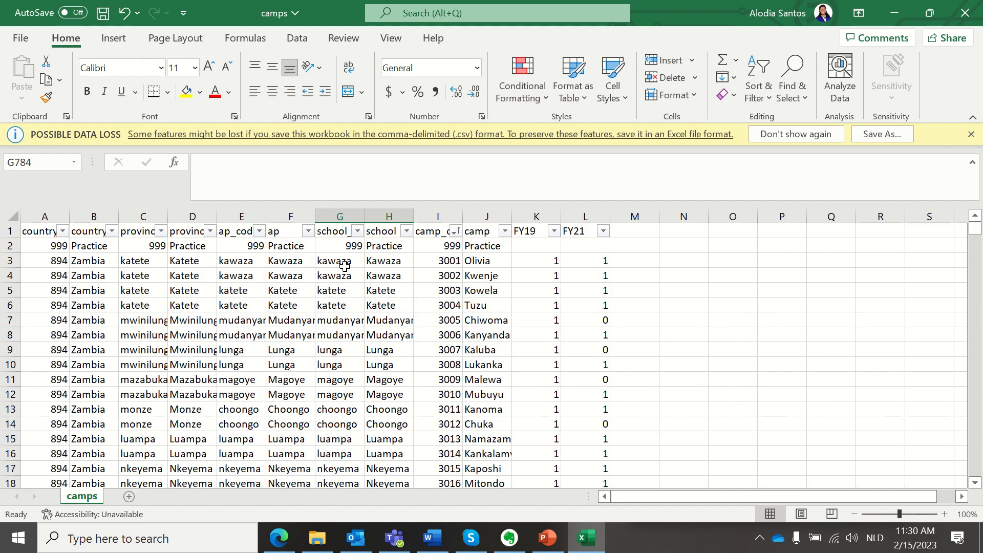
key(ctrl+s)
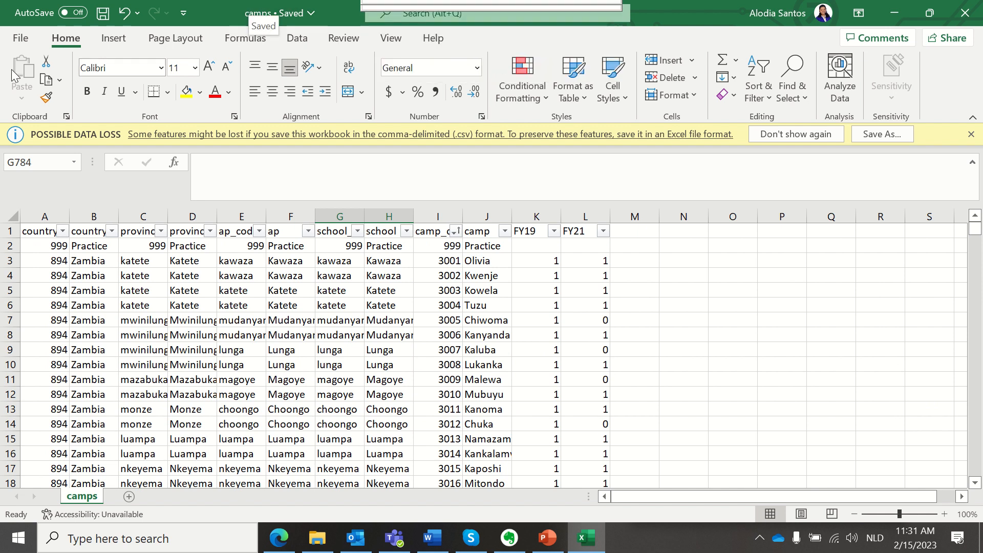
click(20, 38)
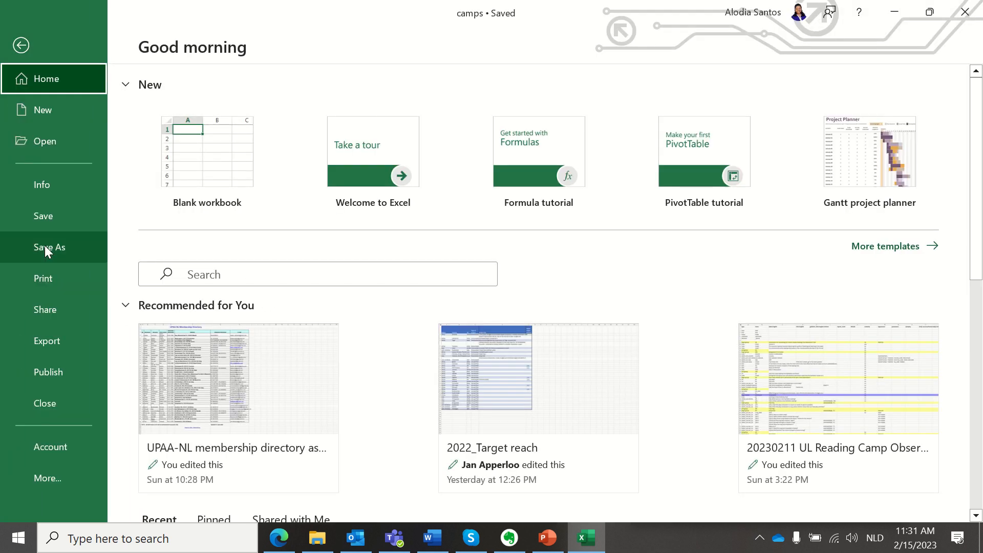
click(44, 249)
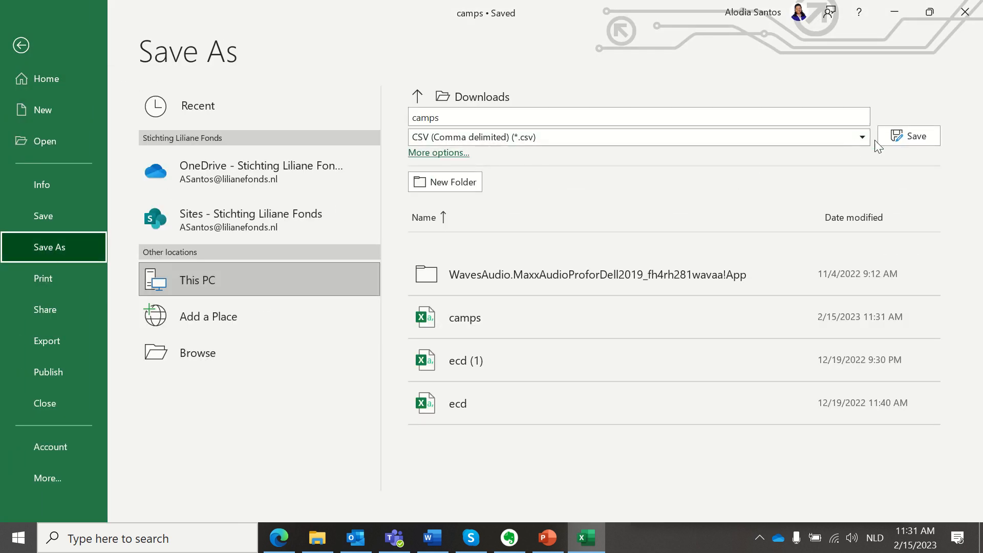
click(894, 137)
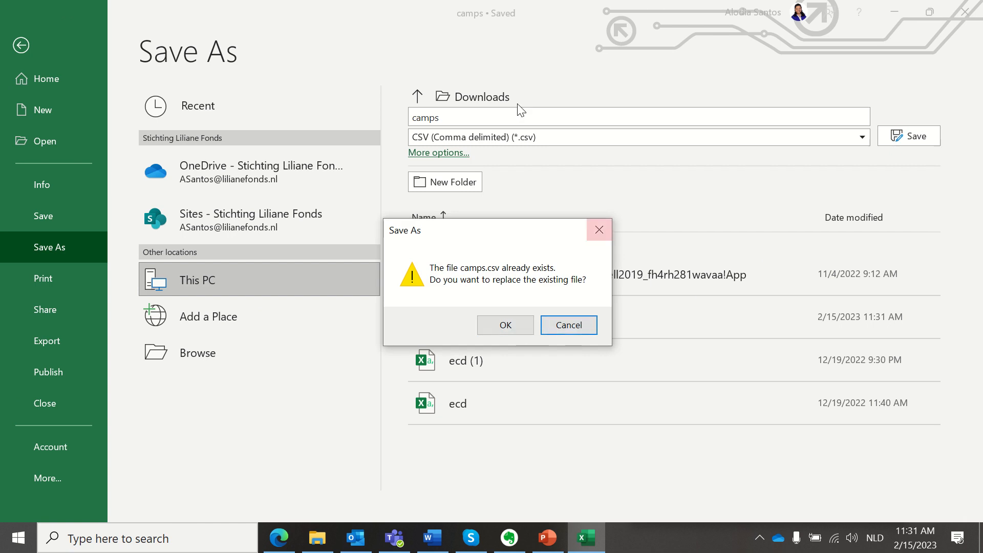
click(532, 329)
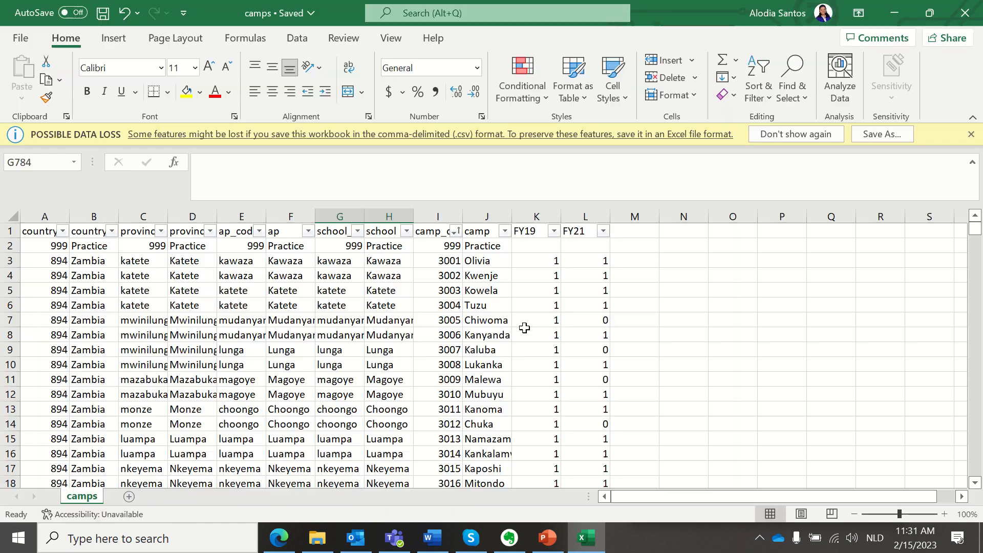
Step: Save a copy of the sheet as camps_zambia in CSV (Comma delimited) format in Downloads
click(28, 40)
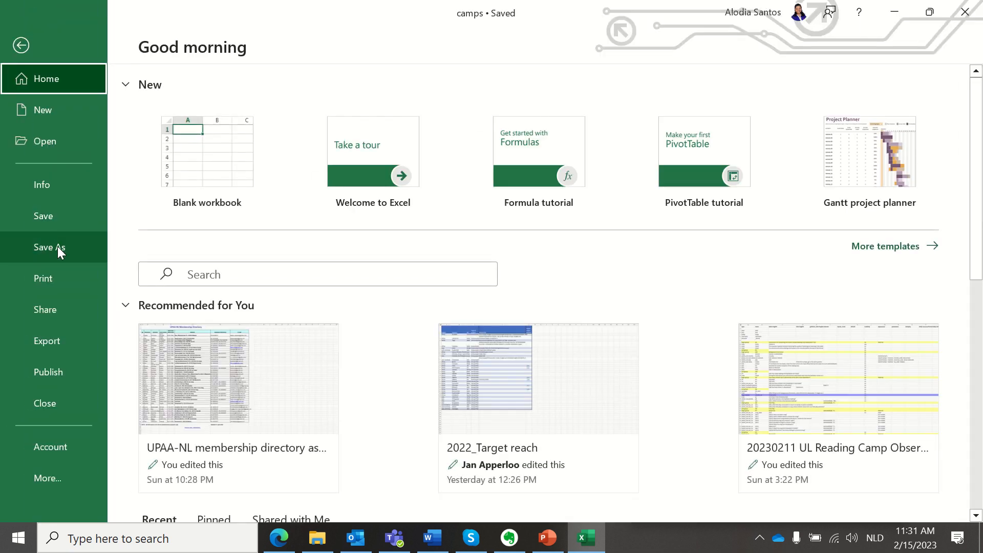
click(58, 246)
click(464, 118)
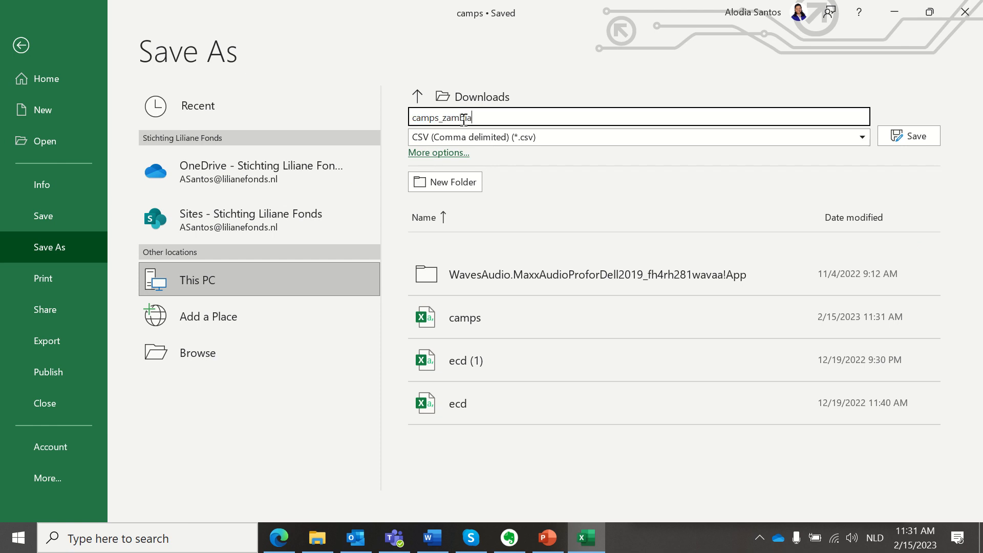
text(_zambia)
click(887, 133)
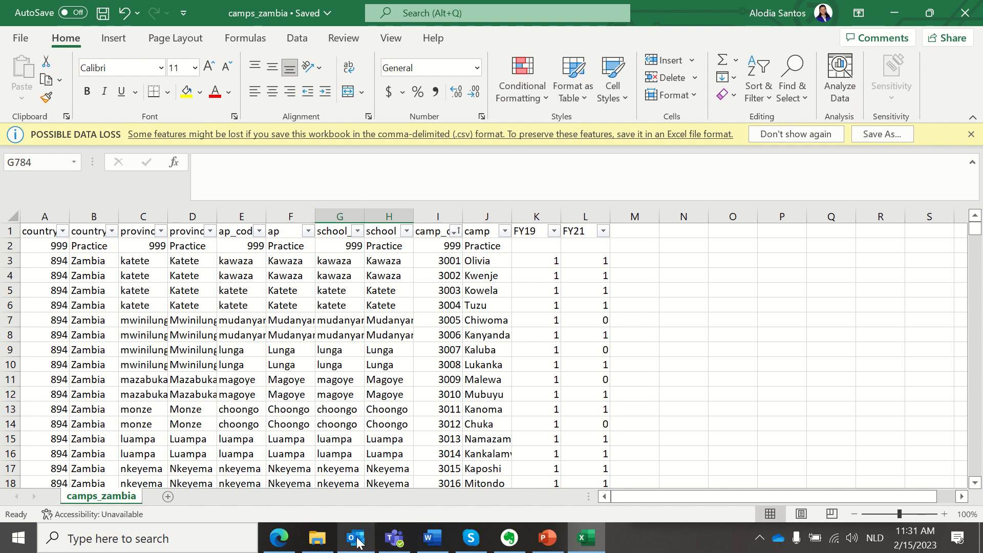
Step: Switch to the SMAP Shared Resources page in Edge and upload camps_zambia.csv and camps.csv from Downloads
click(280, 539)
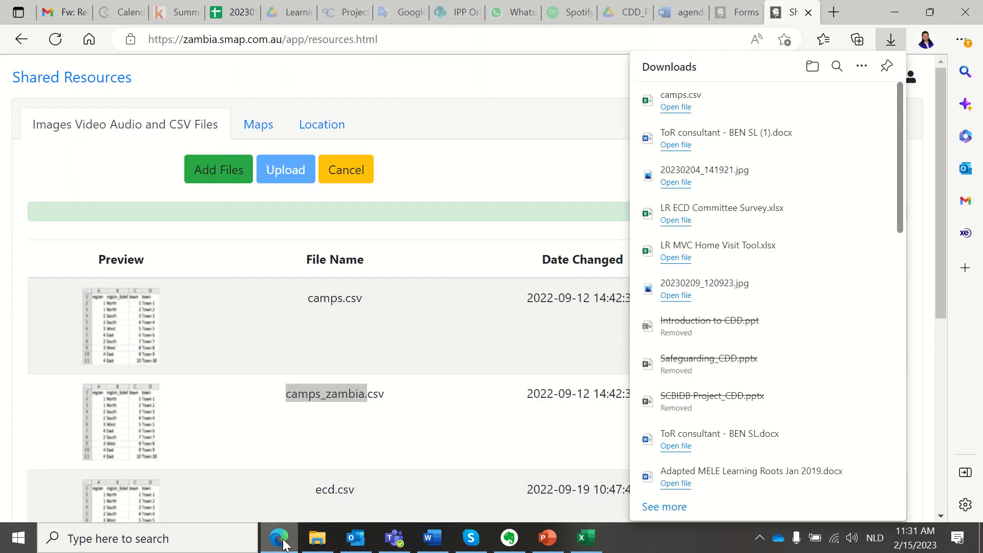
click(573, 170)
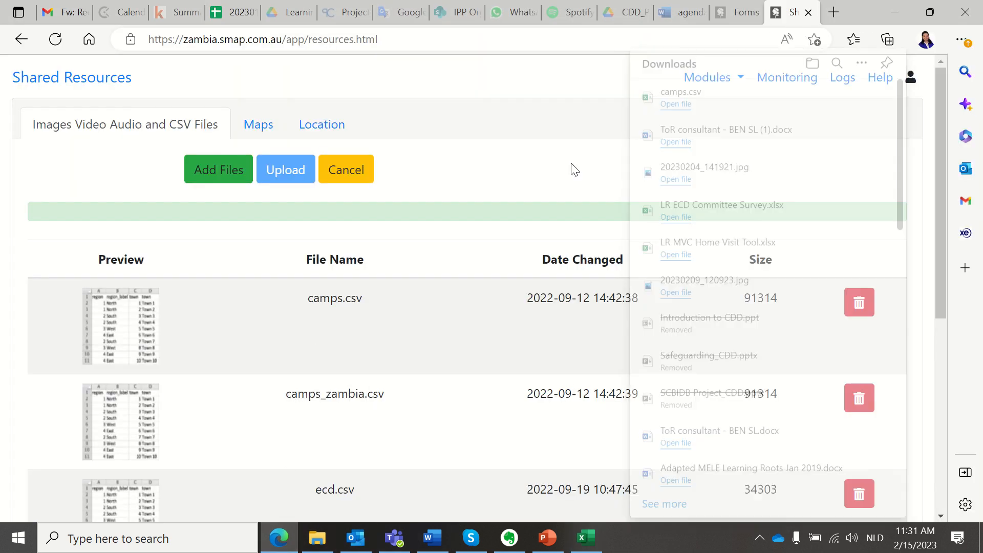
click(296, 175)
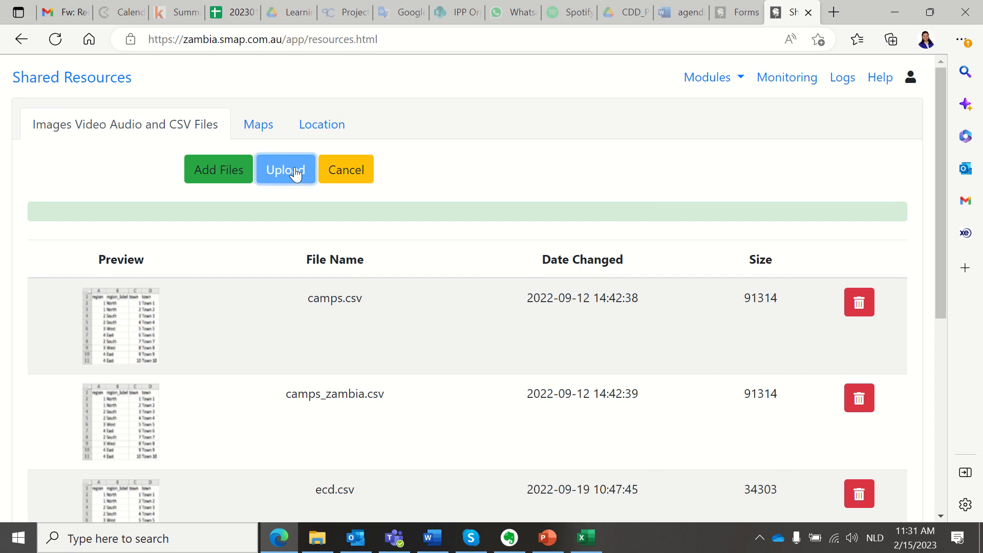
click(226, 170)
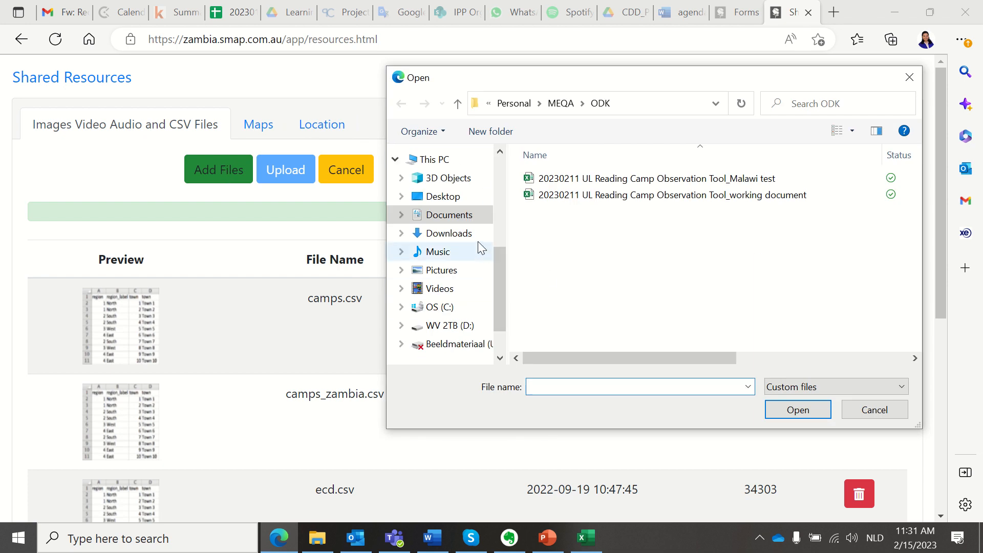
click(465, 239)
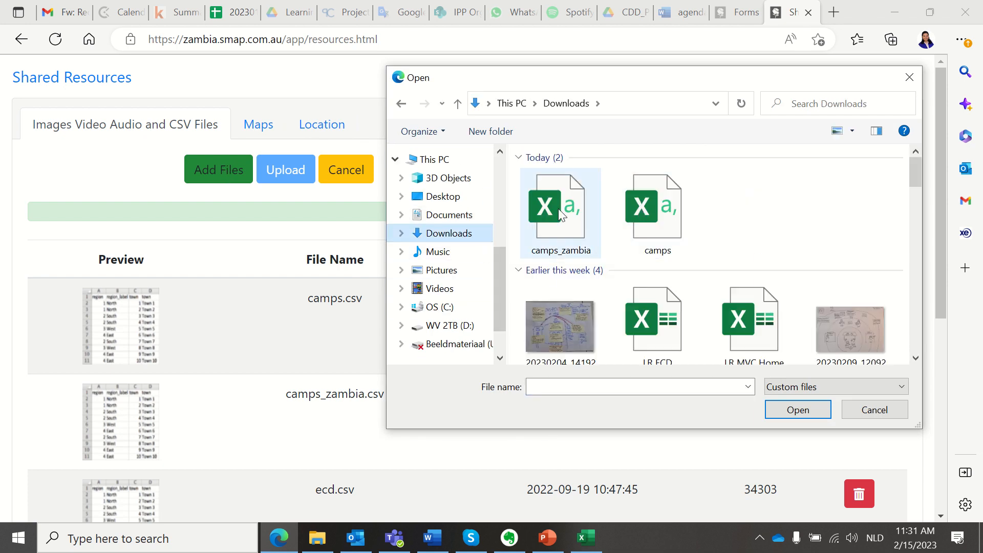
click(560, 211)
ctrl+click(666, 225)
click(798, 409)
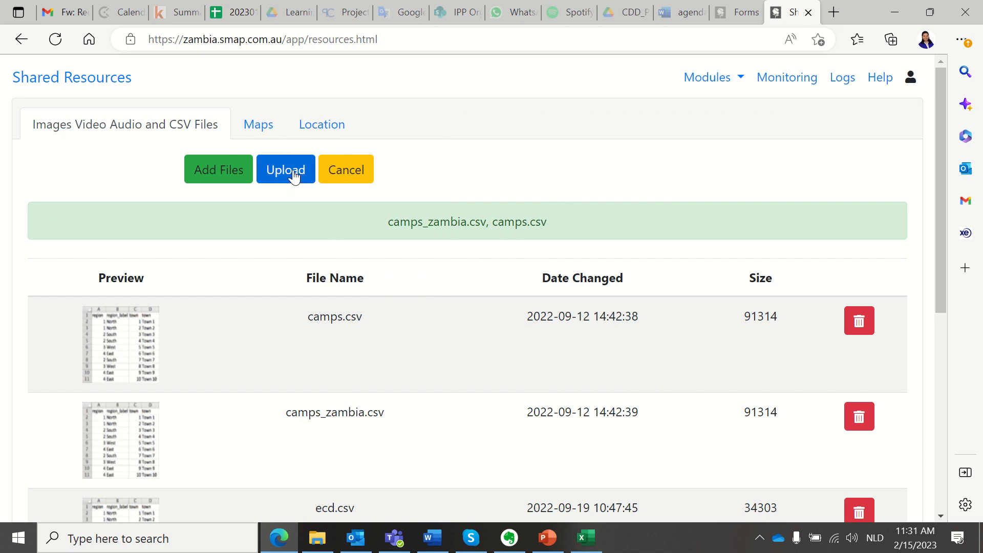
click(294, 176)
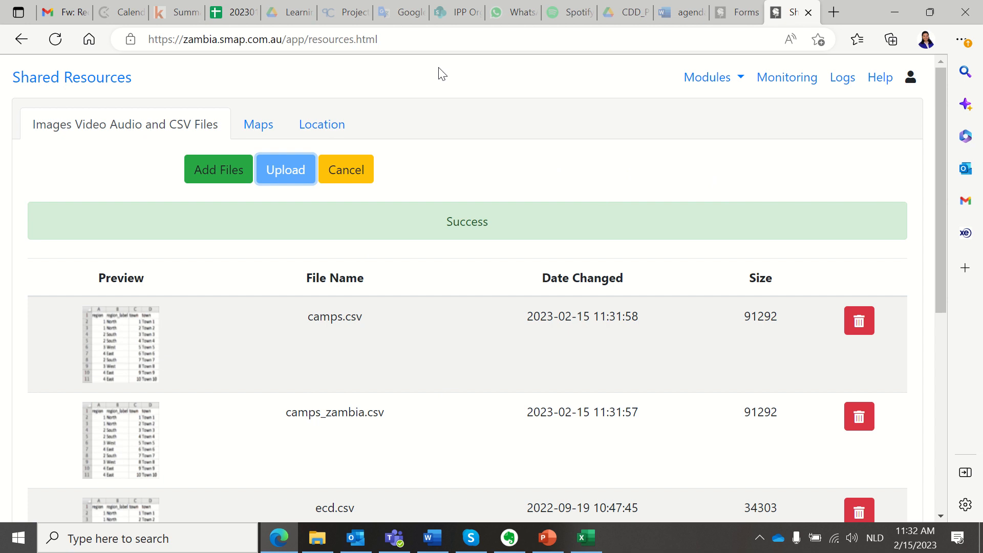
mouse_move(485, 6)
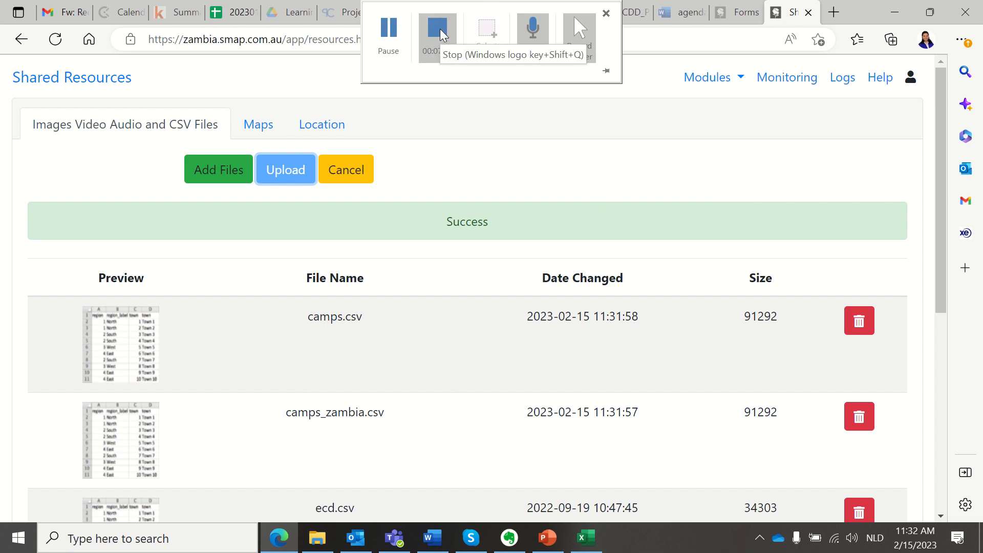